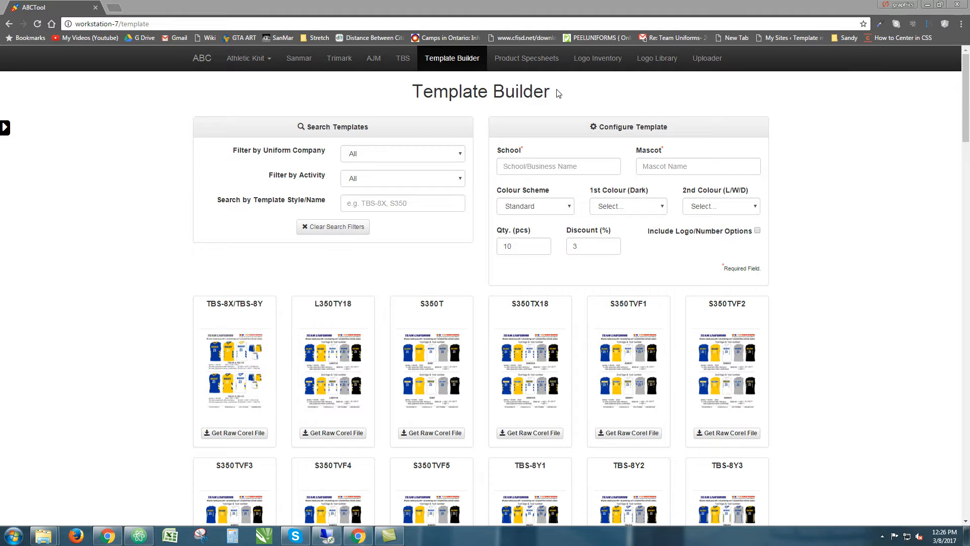
Look through the complete list of templates on the Template Builder page
drag(561, 95, 410, 93)
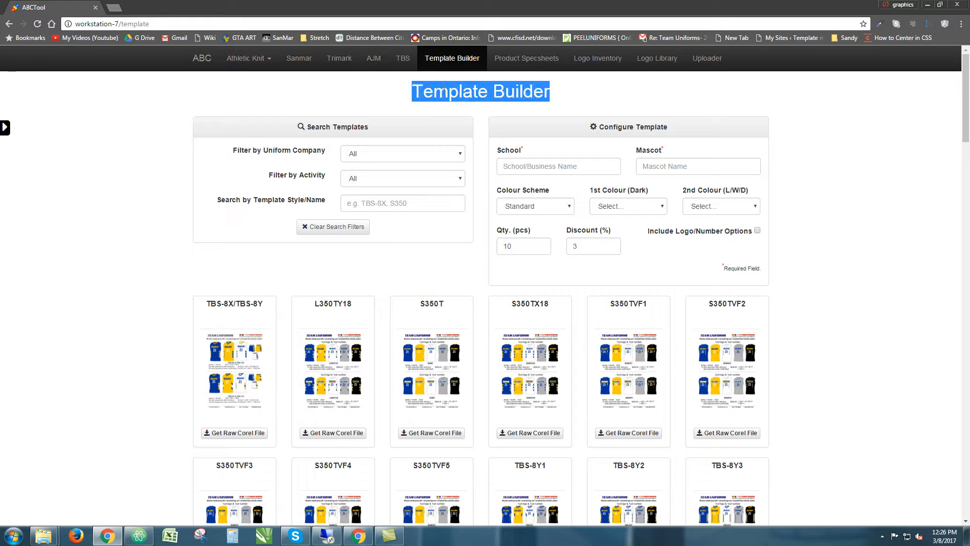
click(410, 92)
scroll(860, 218, down, 20)
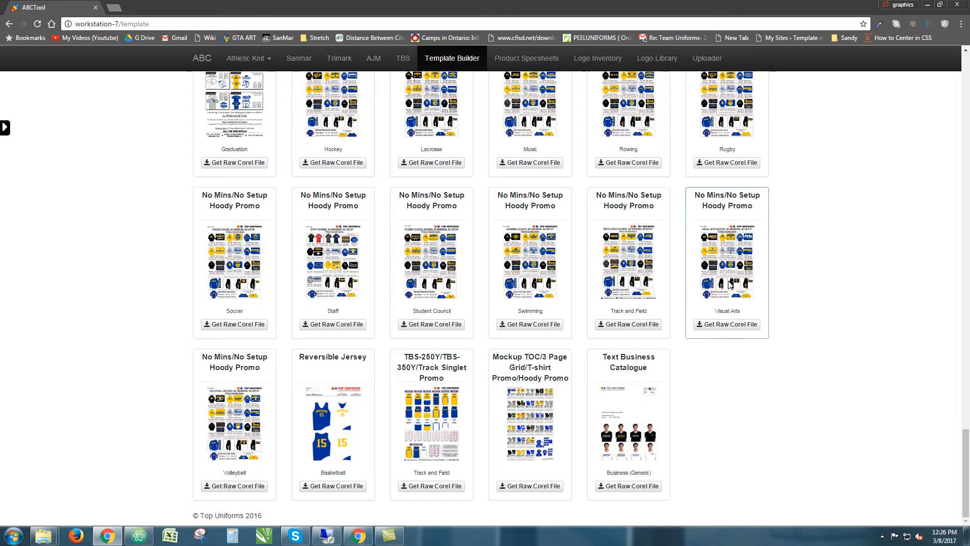
double_click(629, 370)
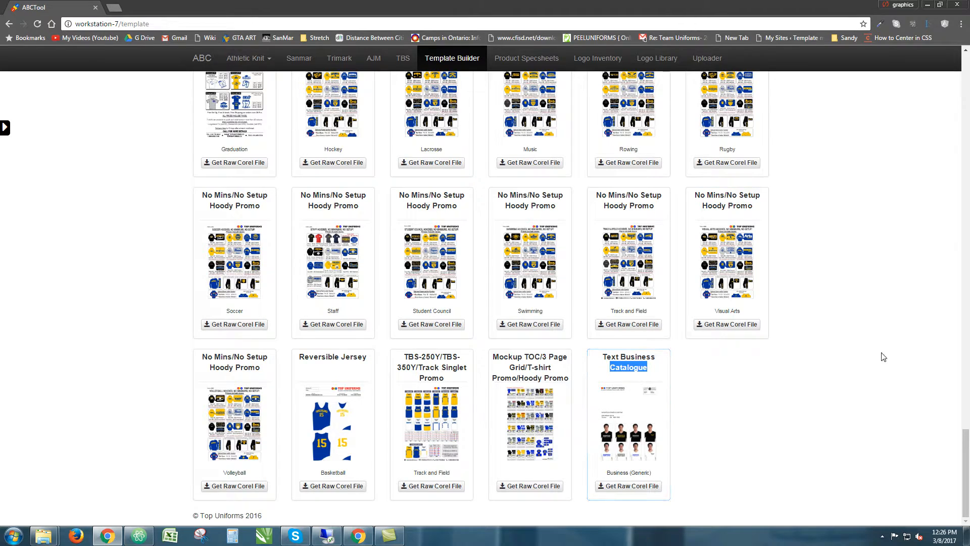
middle_click(799, 314)
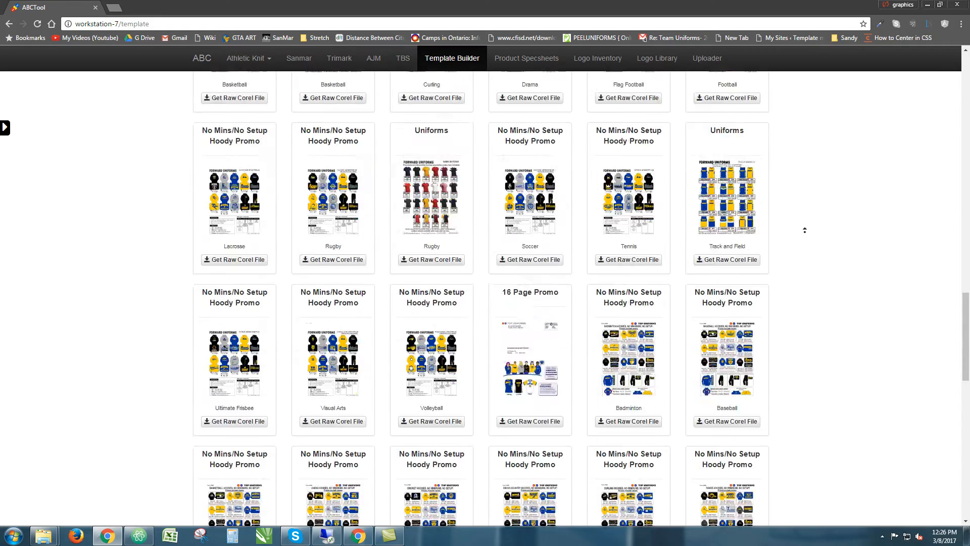
middle_click(802, 237)
scroll(802, 238, up, 7)
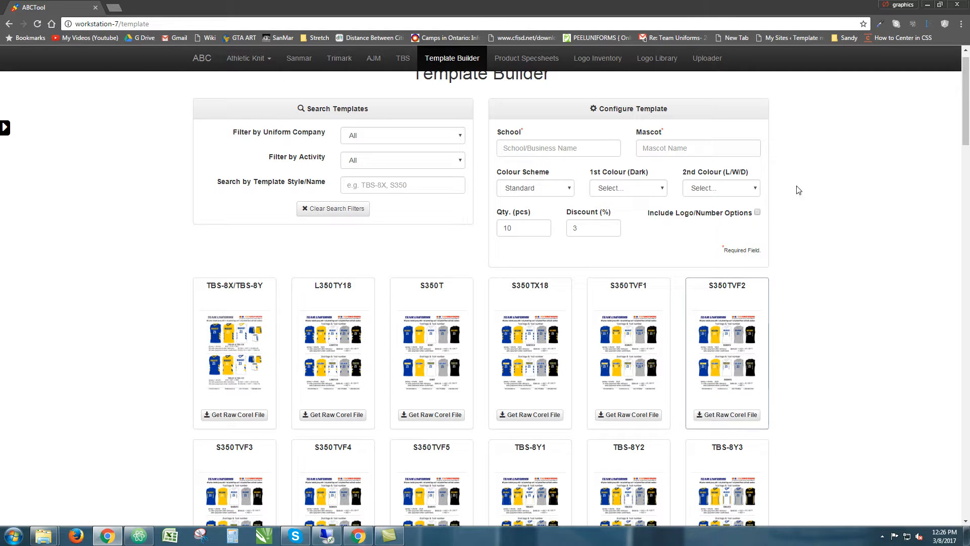
scroll(791, 152, up, 1)
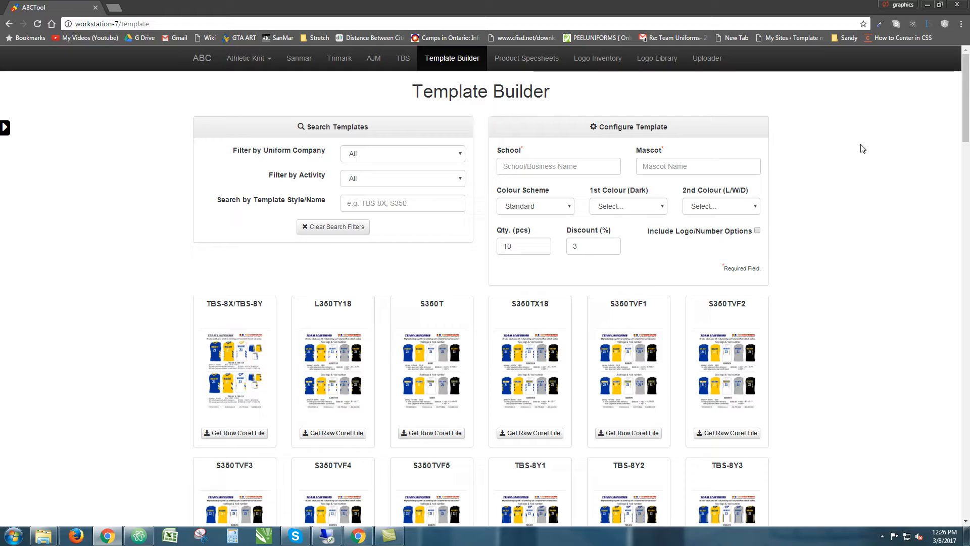
scroll(861, 212, down, 18)
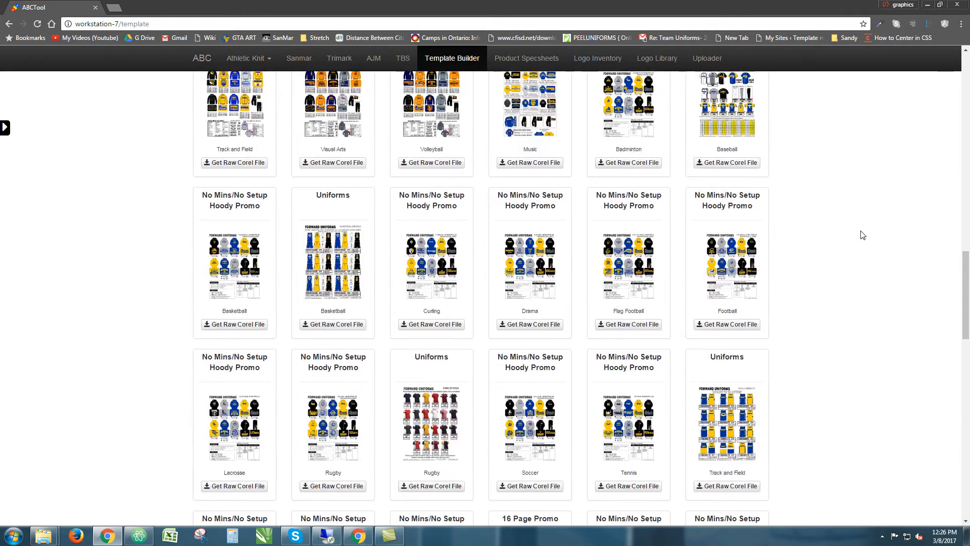
scroll(862, 235, down, 12)
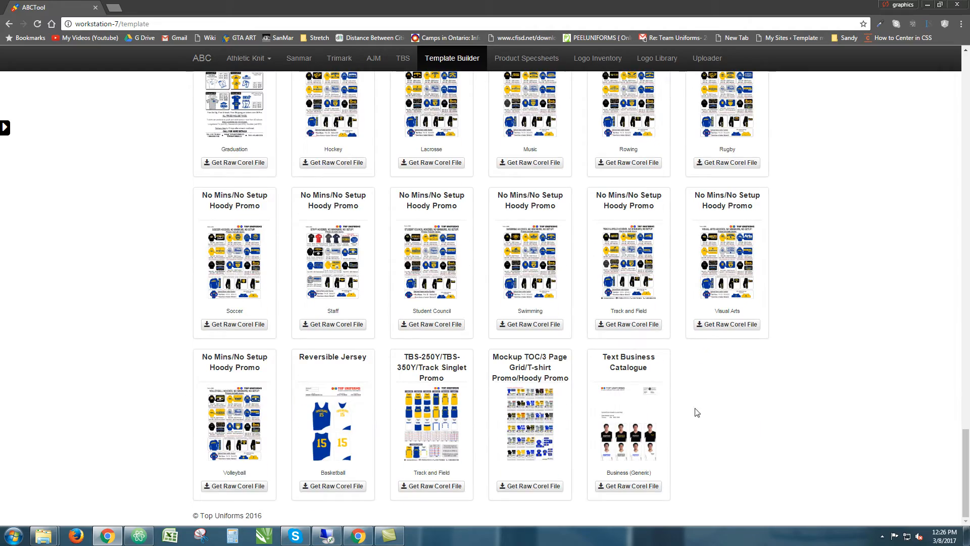
scroll(534, 287, up, 15)
scroll(801, 228, up, 12)
scroll(844, 362, down, 20)
scroll(843, 362, down, 3)
Switch to the "final" folder in Windows Explorer and review its CorelDRAW templates from the first file through 2cFL + 1cBN + 2cB#_5a.cdr
mouse_move(42, 540)
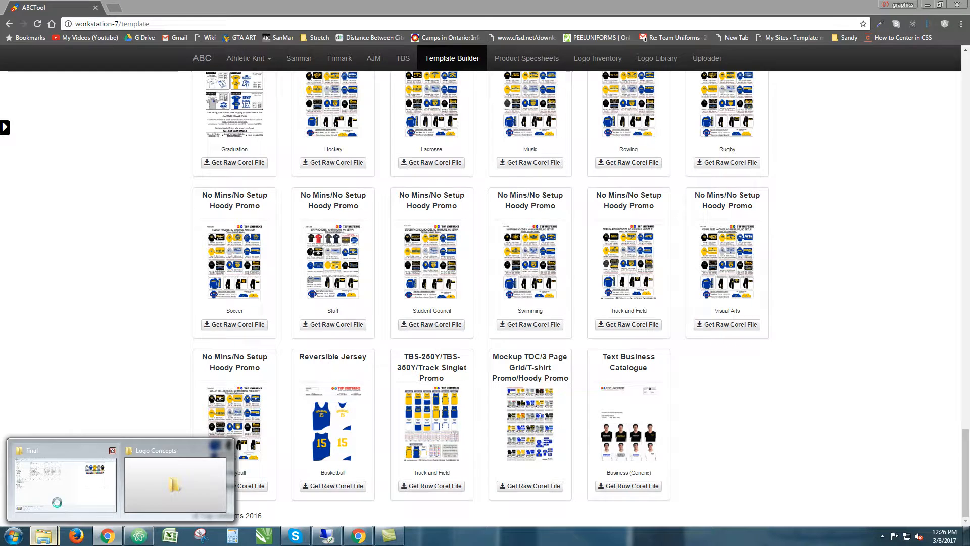
click(59, 506)
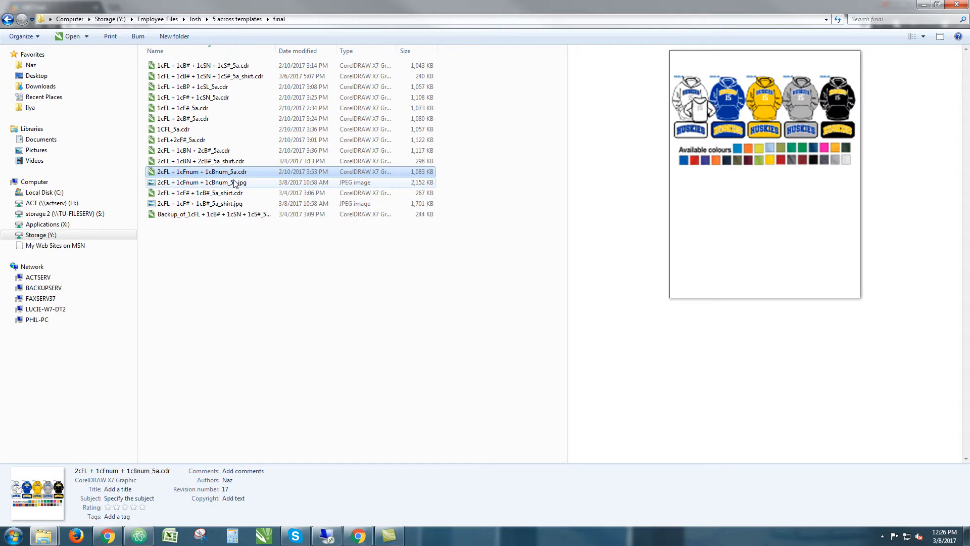
click(223, 68)
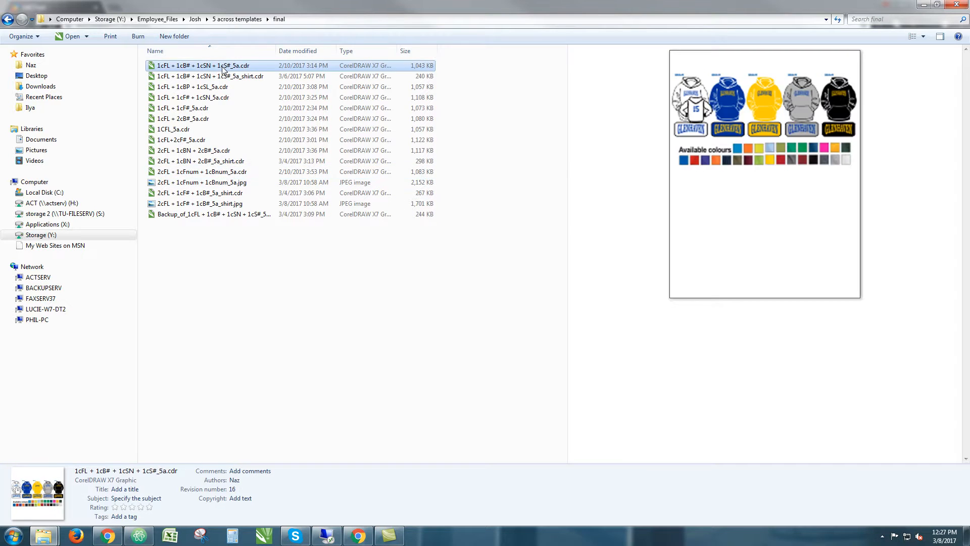
key(Down)
key(Down)
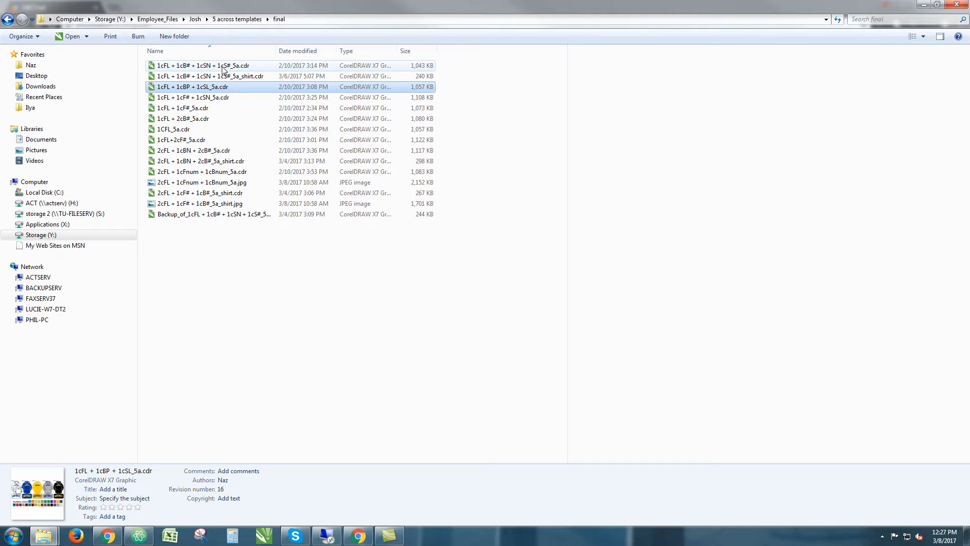
key(Down)
key(Down)
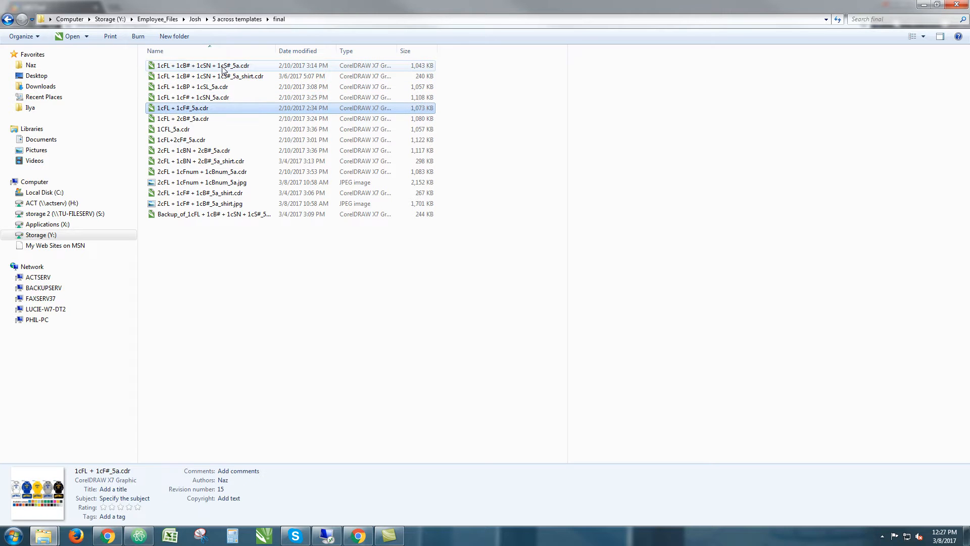
key(Down)
key(Down)
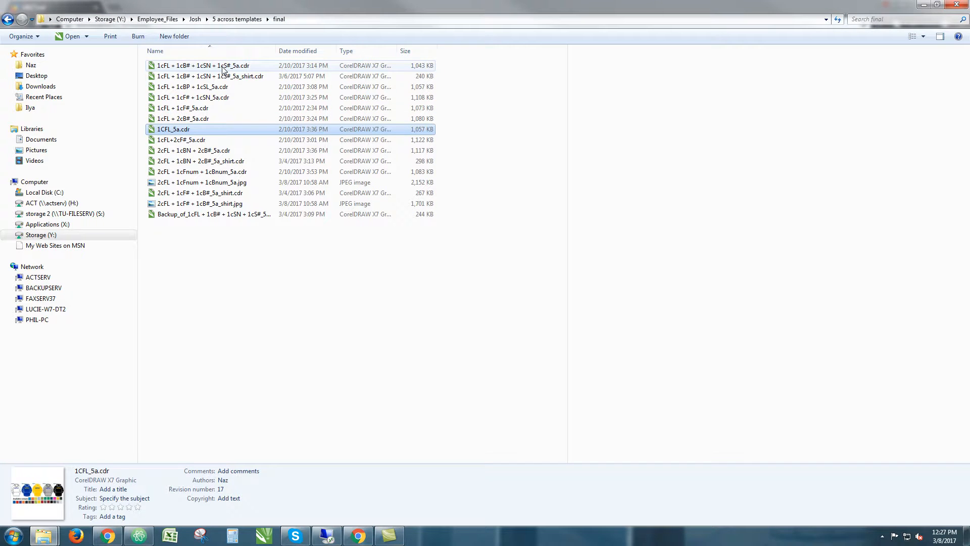
key(Down)
key(Down)
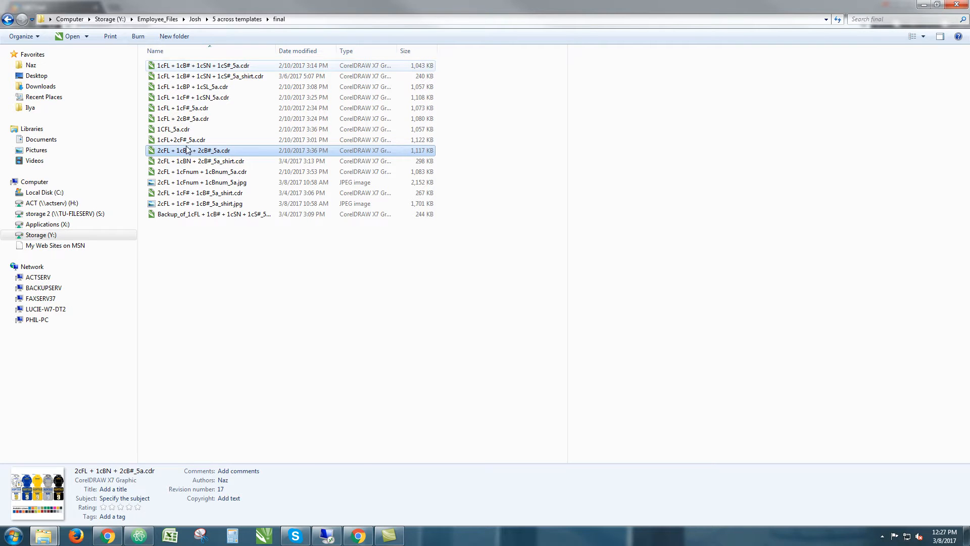
Preview the 2cFL hoodie and shirt templates, comparing each JPG image with its matching CorelDRAW file
click(225, 185)
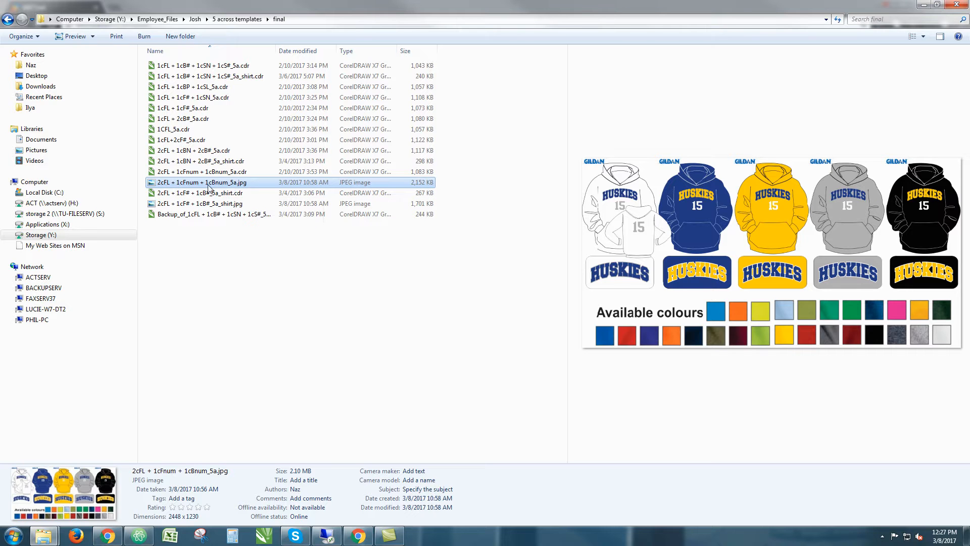
key(Up)
key(Up)
key(Down)
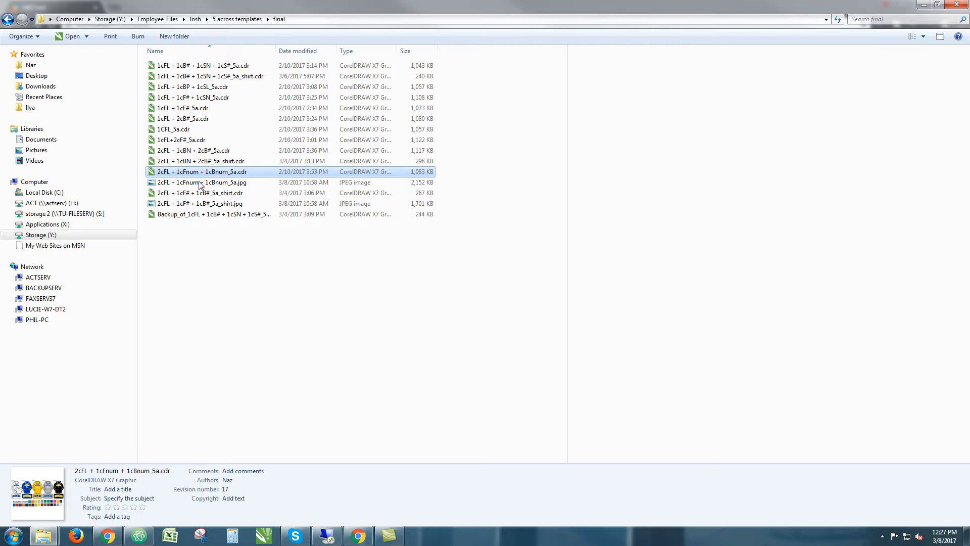
key(Down)
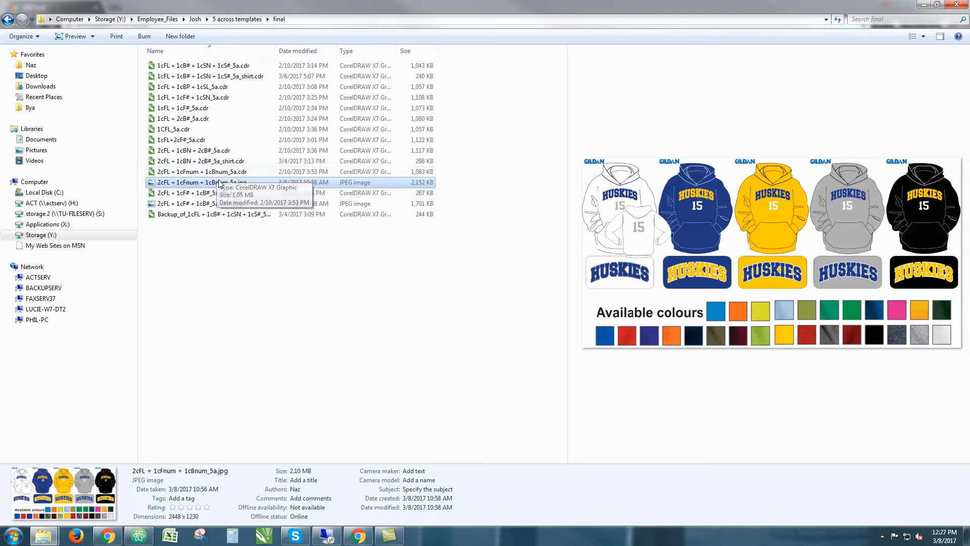
click(209, 173)
click(207, 195)
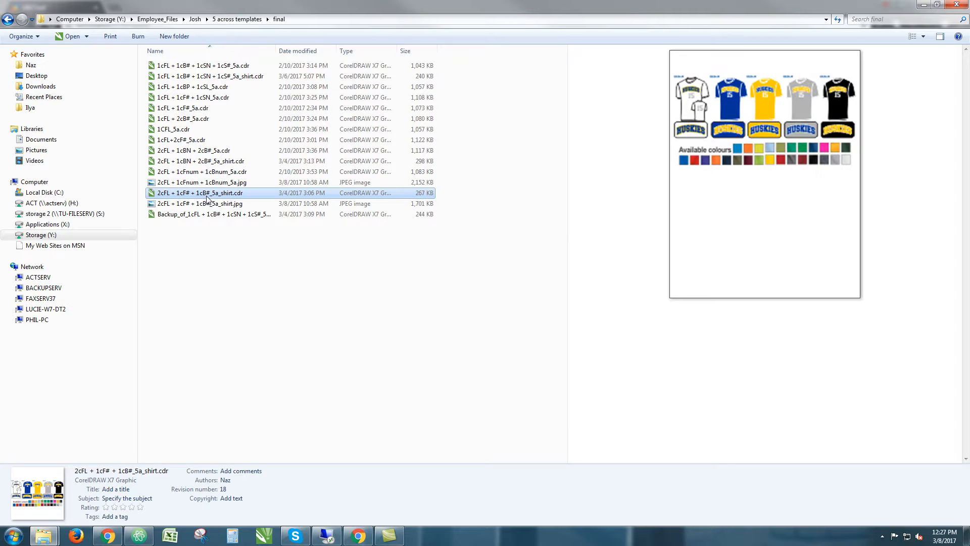
click(208, 202)
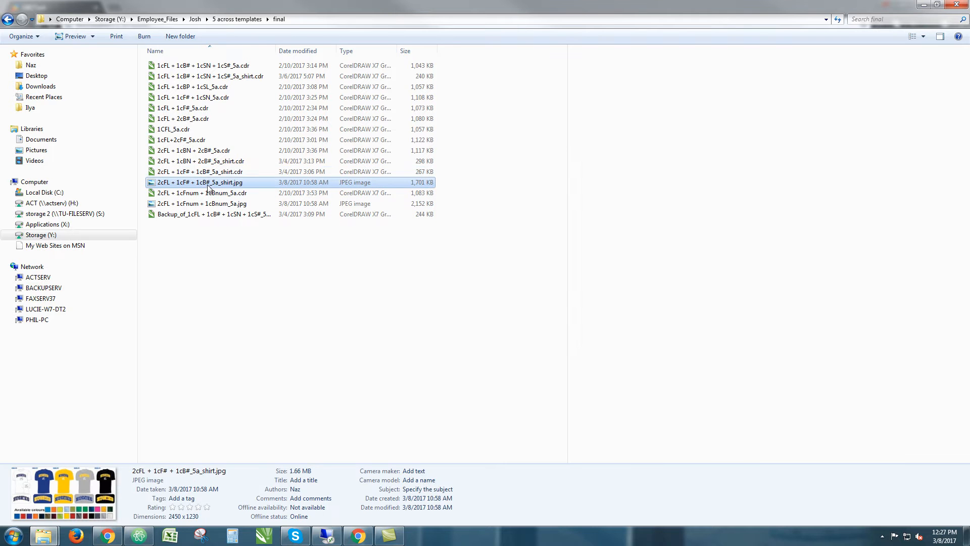
click(218, 171)
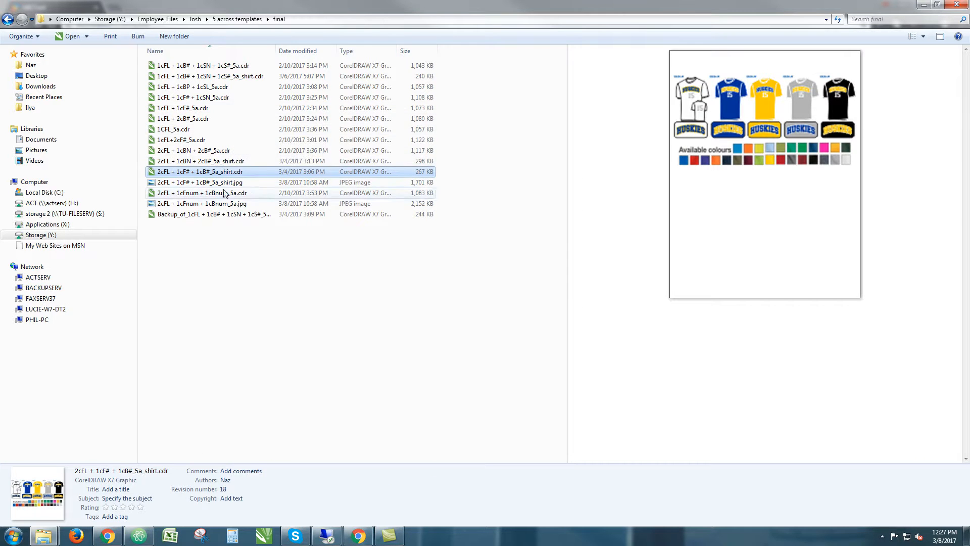
Switch back to ABCTool in Chrome and open the Uploader page
click(107, 536)
scroll(778, 341, up, 2)
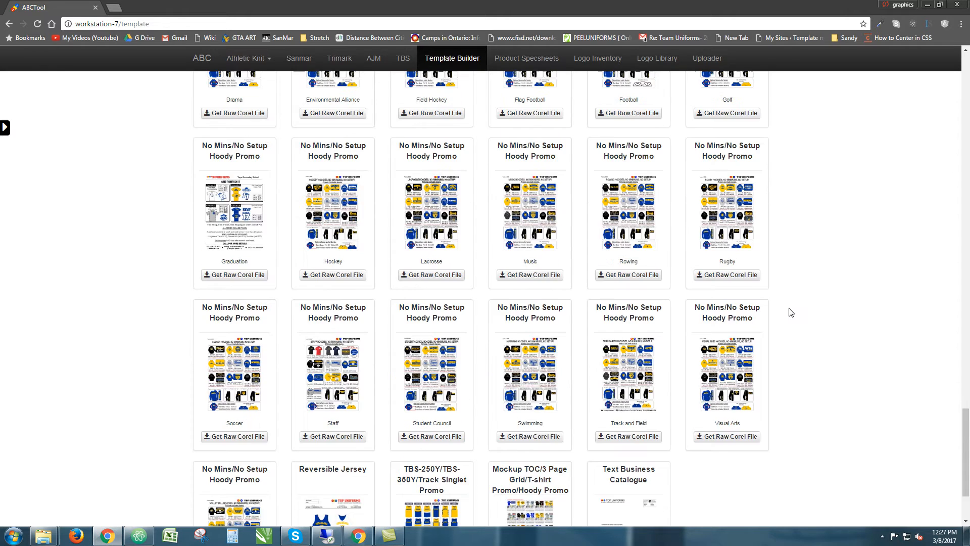
scroll(790, 307, up, 15)
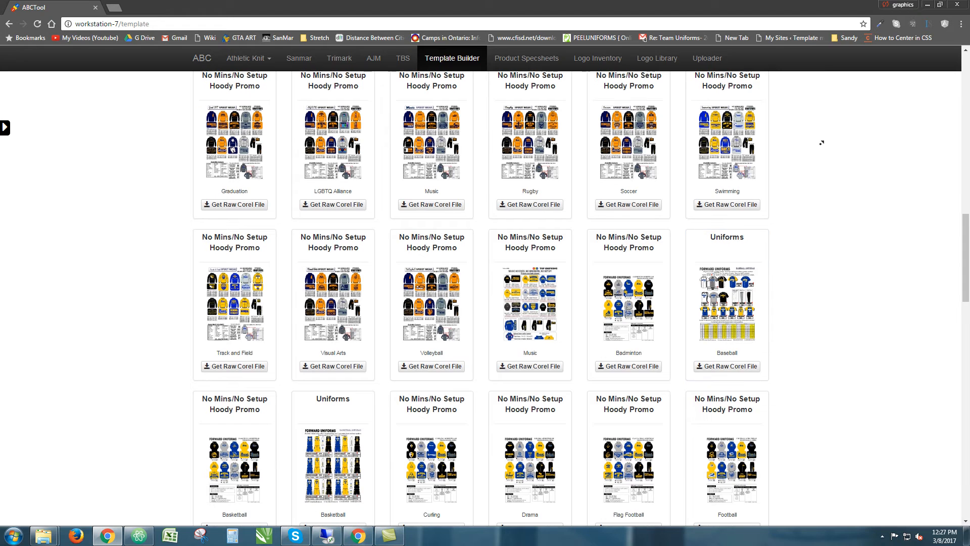
click(722, 60)
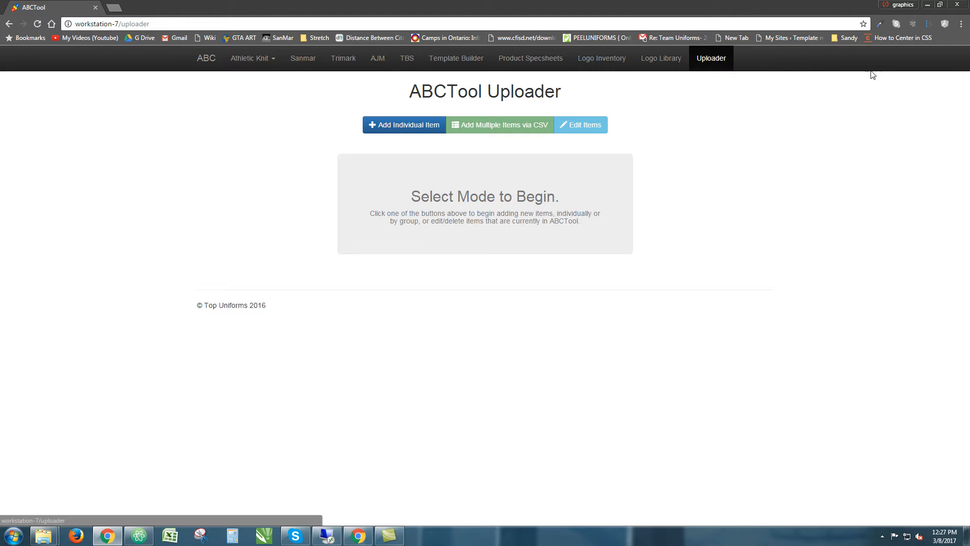
Read the Uploader page's heading and its instructions for selecting a mode
drag(409, 93, 669, 80)
click(665, 99)
drag(380, 197, 626, 216)
click(611, 221)
triple_click(610, 221)
click(458, 163)
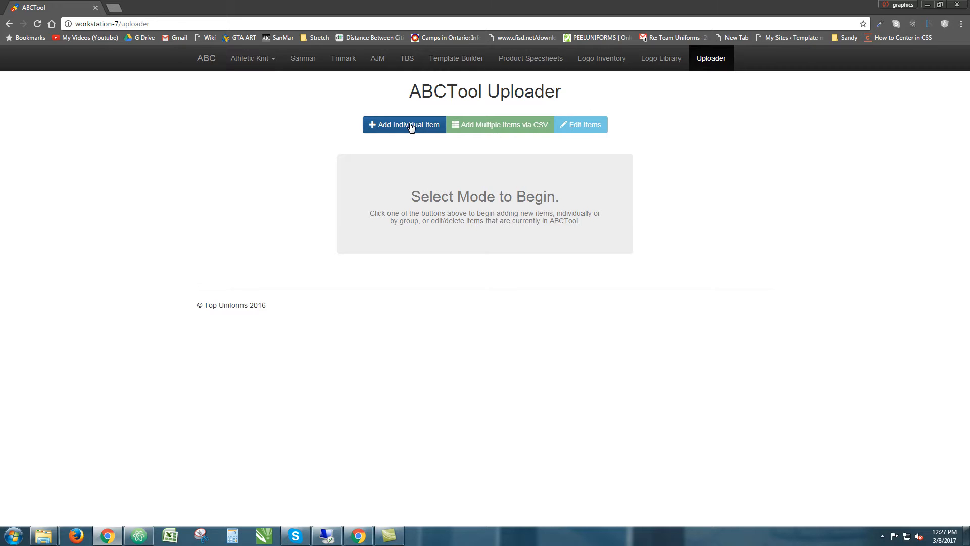
drag(410, 91, 680, 235)
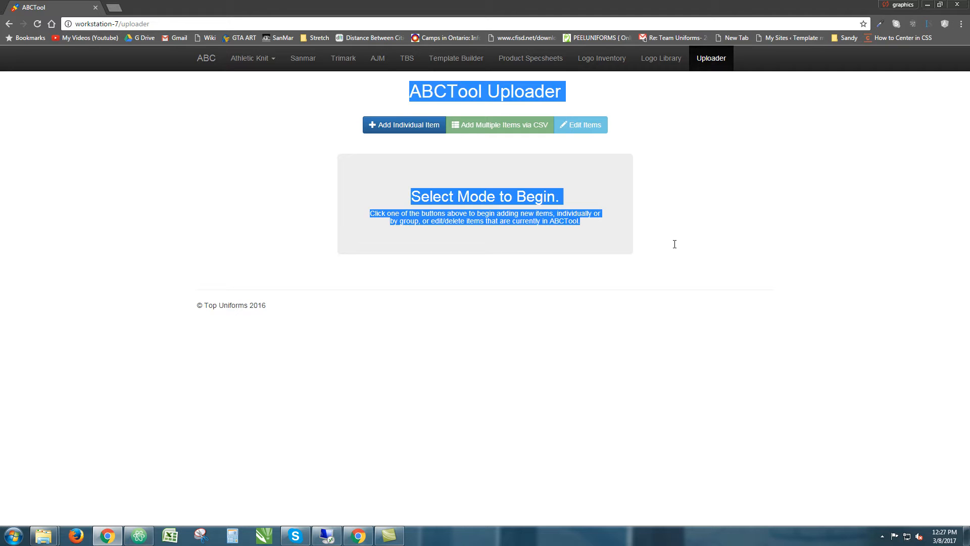
click(606, 235)
triple_click(582, 221)
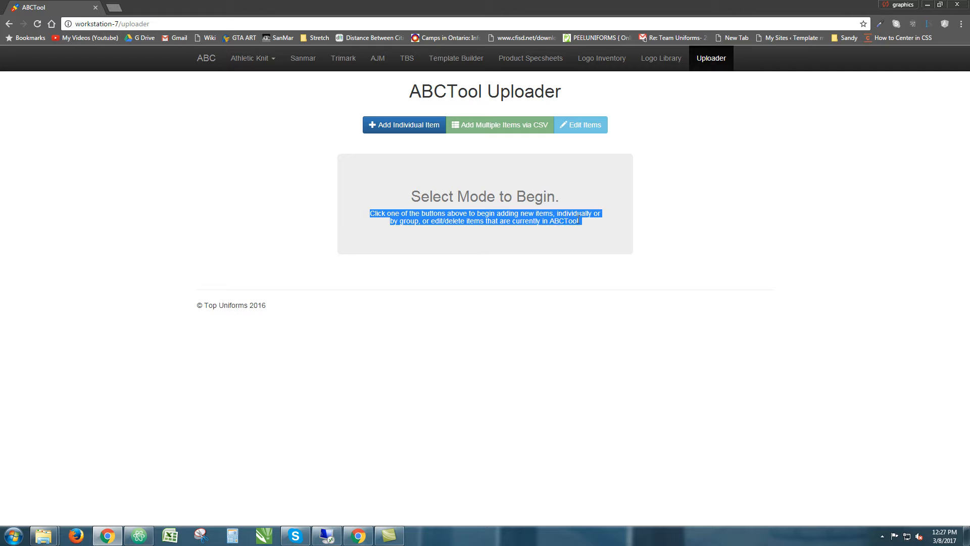
triple_click(409, 101)
click(407, 104)
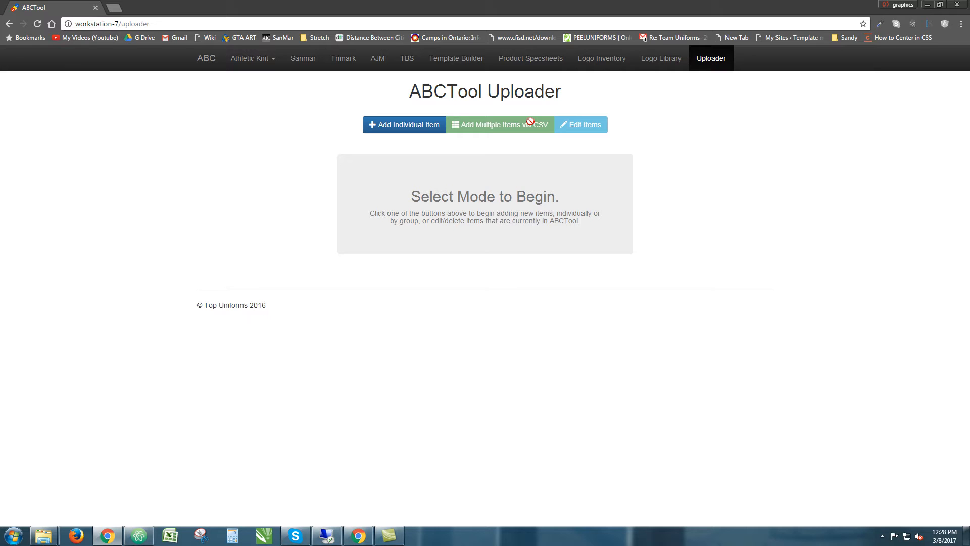
Start adding an individual item and select Template Builder as its database
click(417, 135)
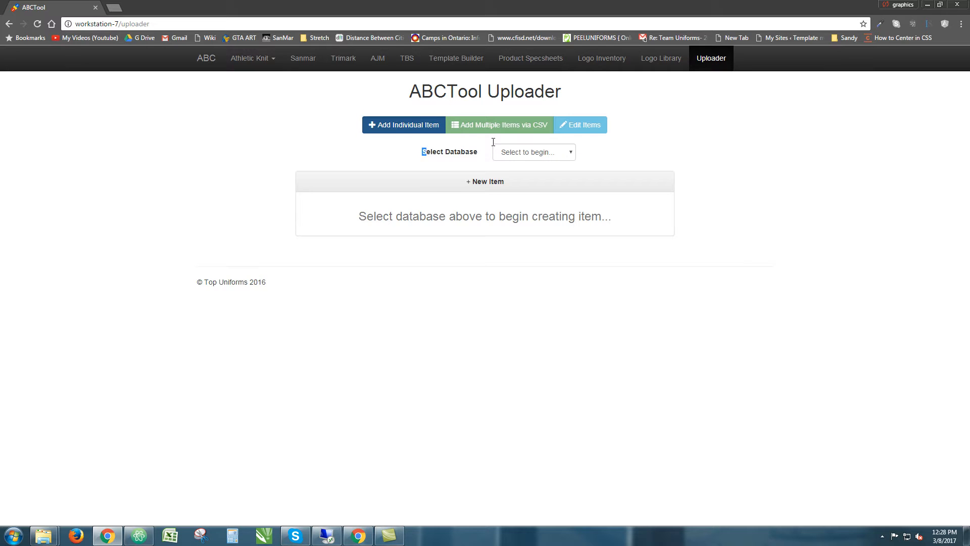
click(250, 58)
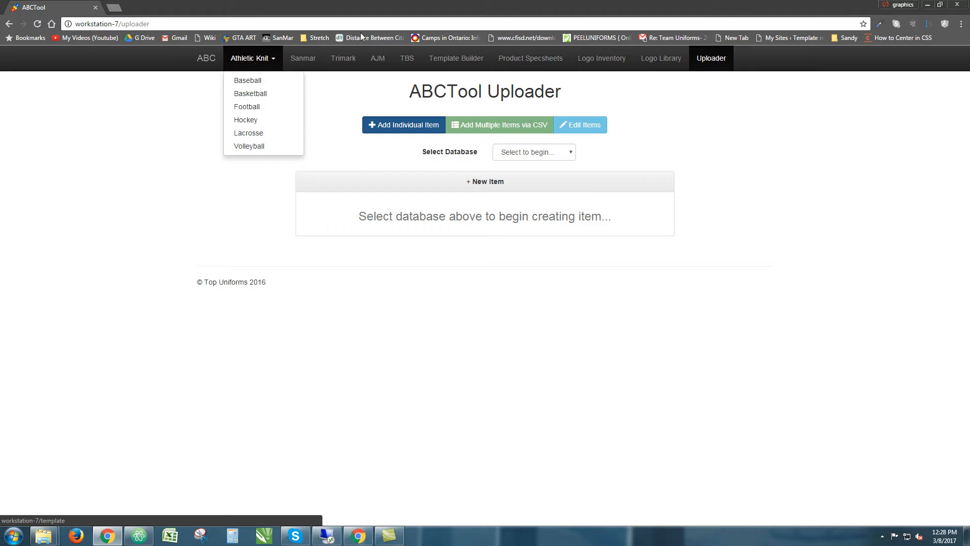
click(376, 89)
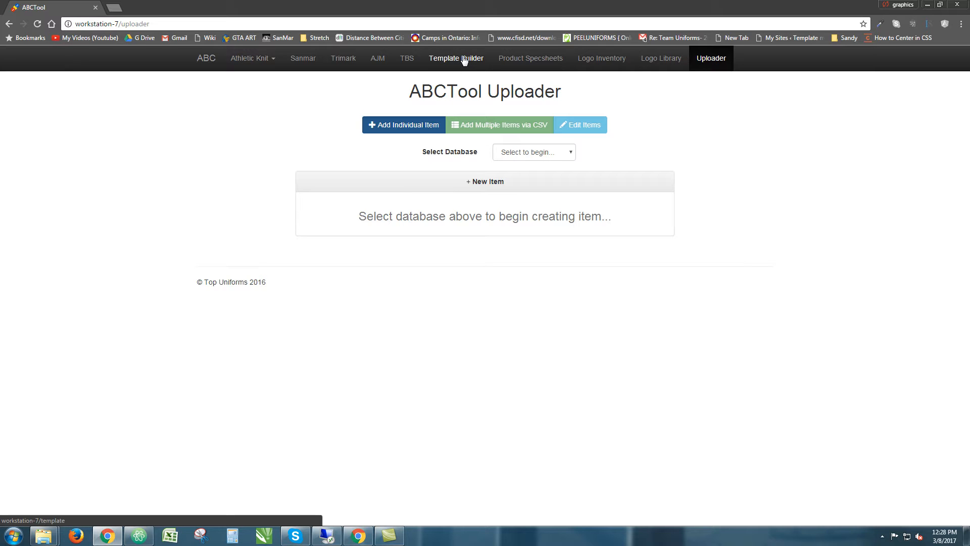
click(549, 155)
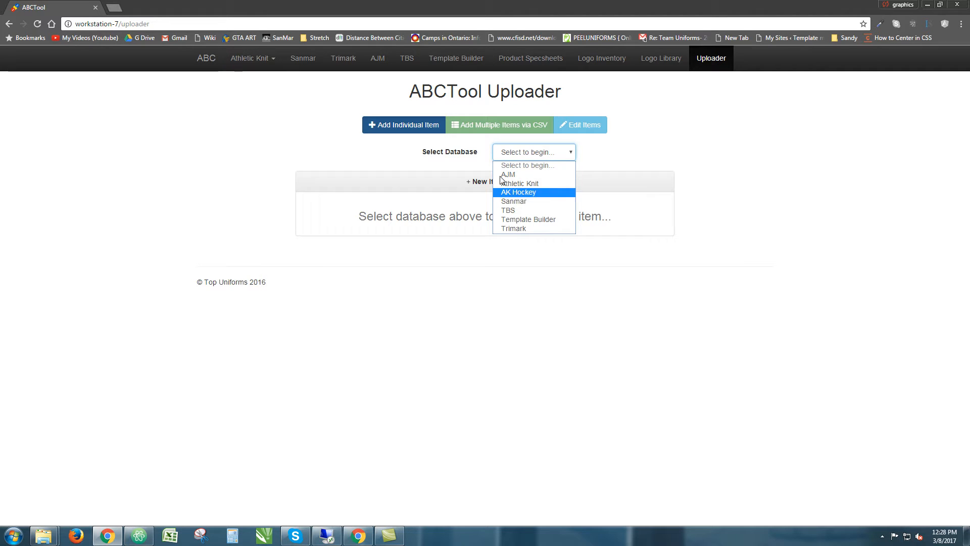
click(544, 221)
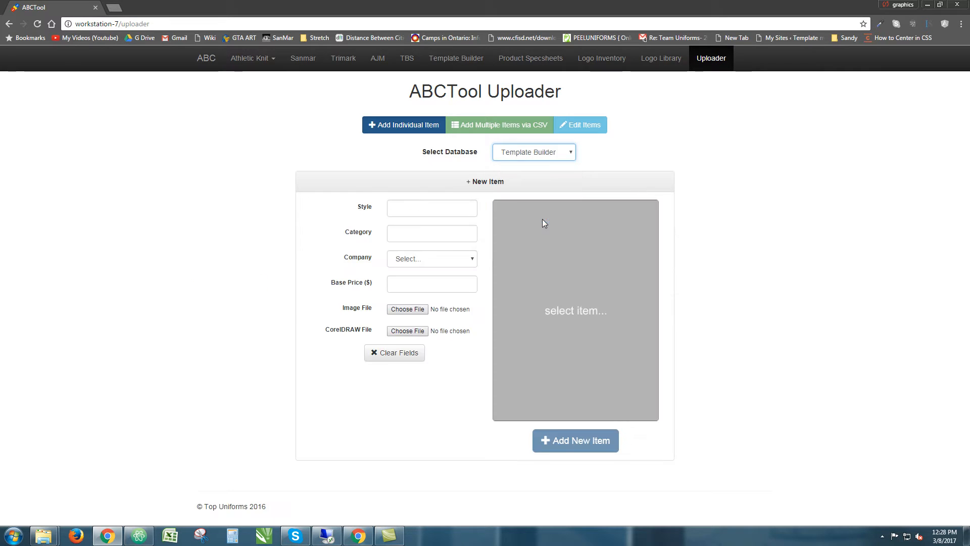
Enter Combo 3 as the new item's style
drag(468, 180, 718, 344)
click(718, 344)
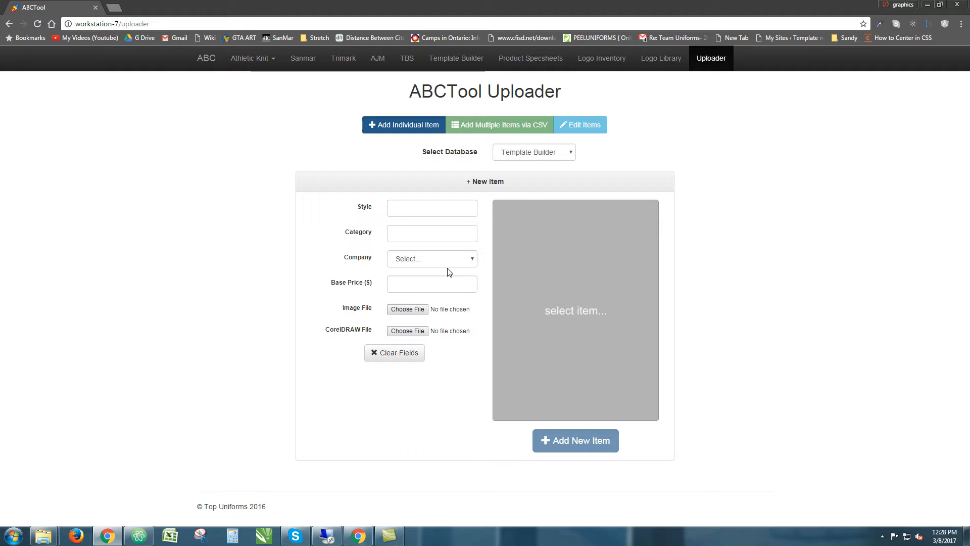
click(437, 211)
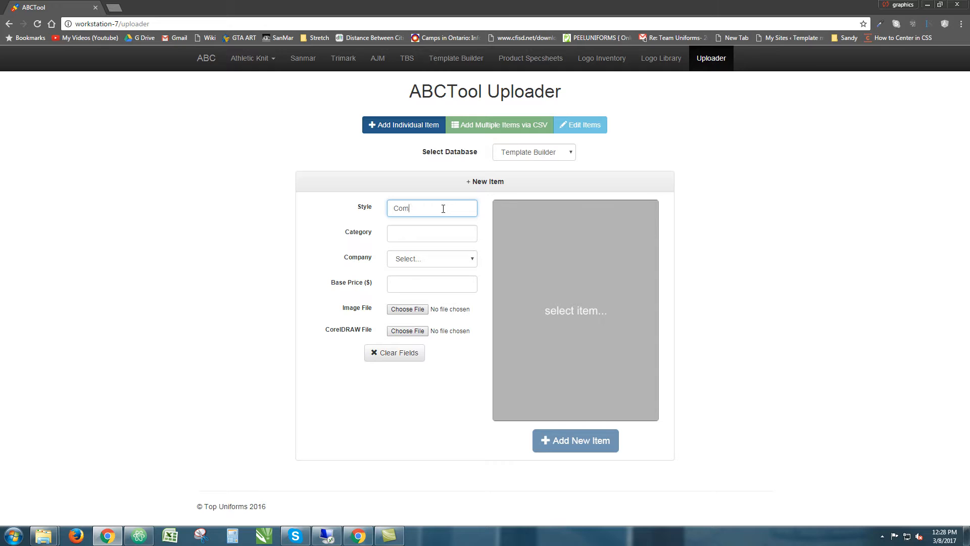
key(Tab)
click(443, 208)
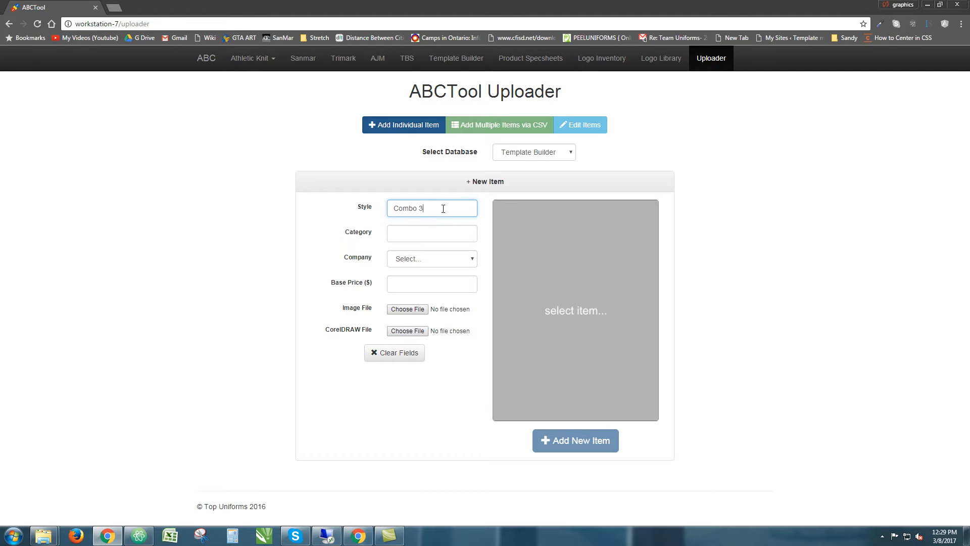
Open the TBS products page in a separate tab and view the Combo1 preset's colour options for the S350F2 shirt
middle_click(406, 58)
click(130, 7)
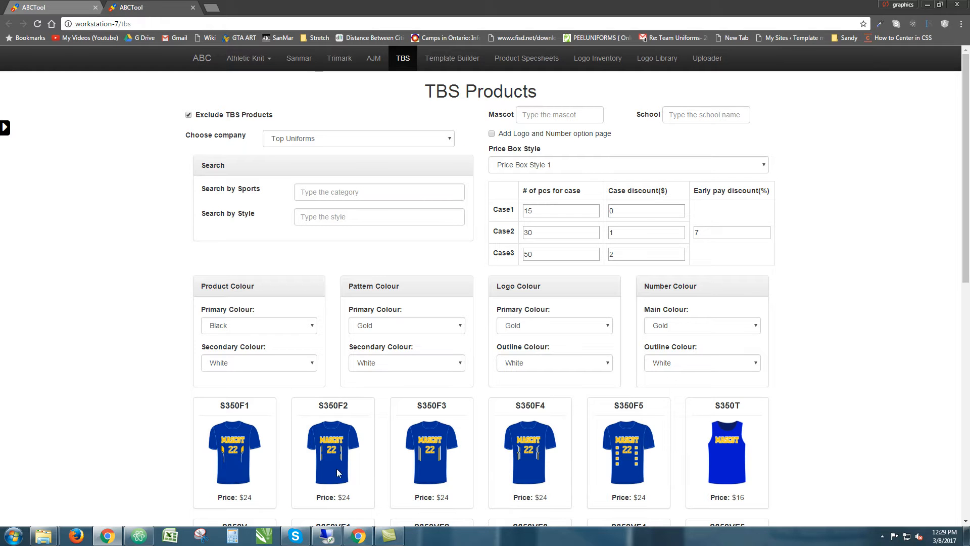
click(6, 128)
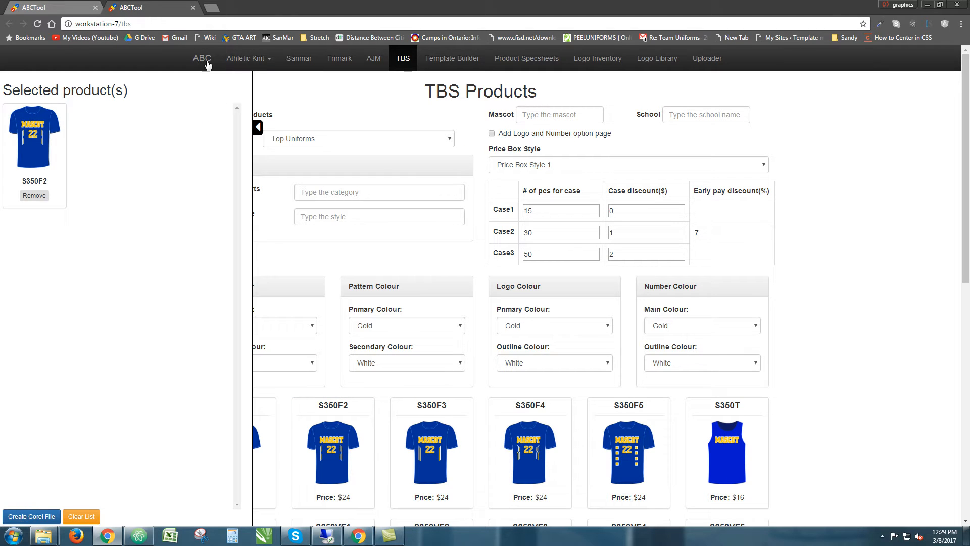
click(46, 216)
click(37, 244)
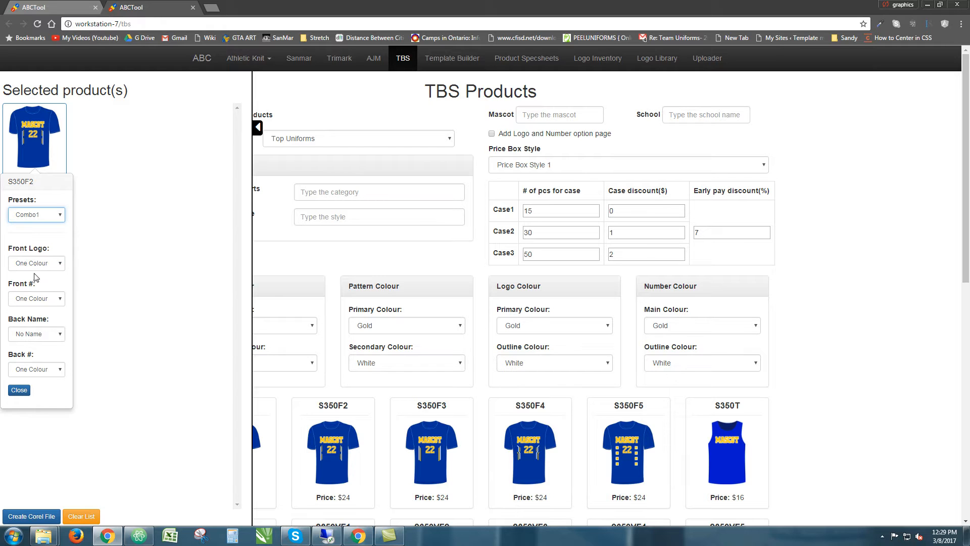
drag(9, 248, 59, 332)
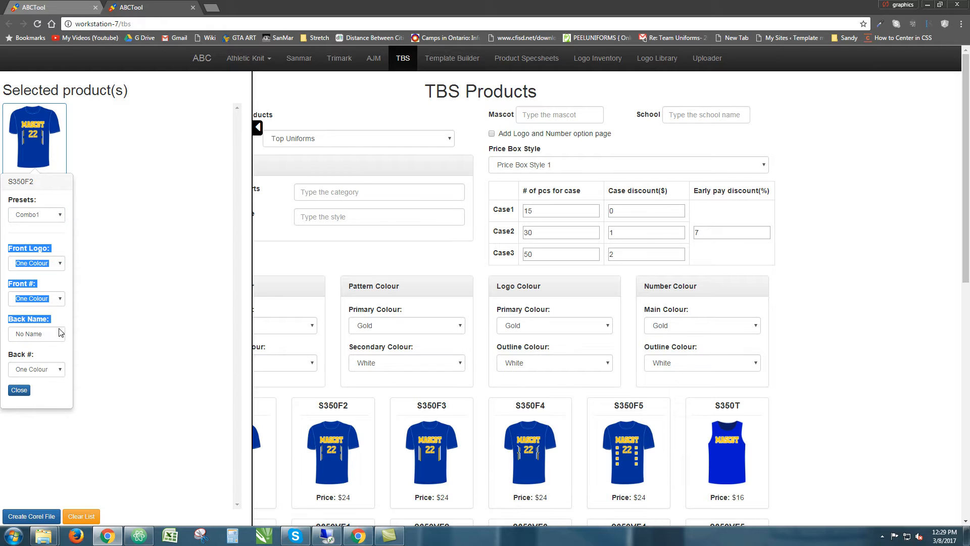
View the Combo2 and Combo3 preset options for the S350F2 shirt, and return to the Uploader by closing the TBS page
click(45, 215)
click(41, 243)
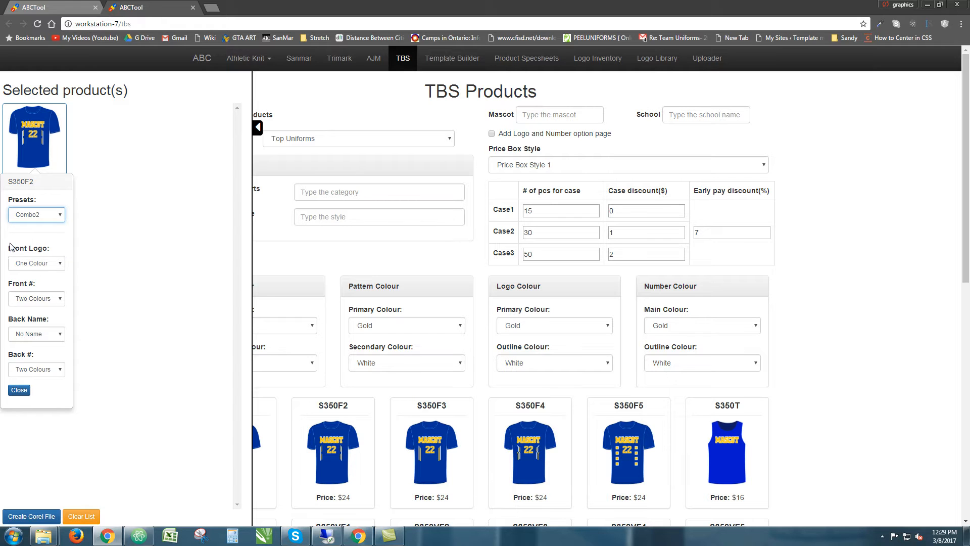
click(35, 215)
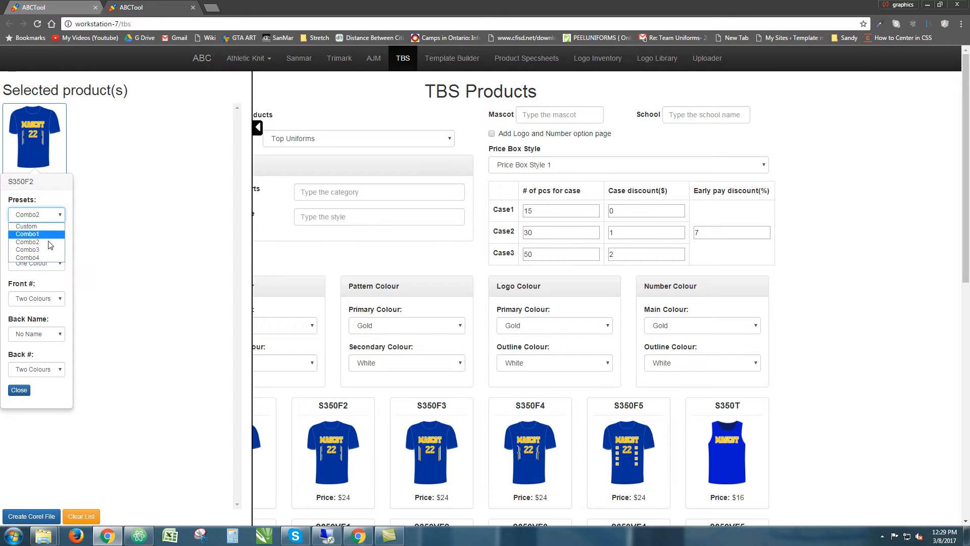
click(17, 251)
drag(7, 246, 78, 393)
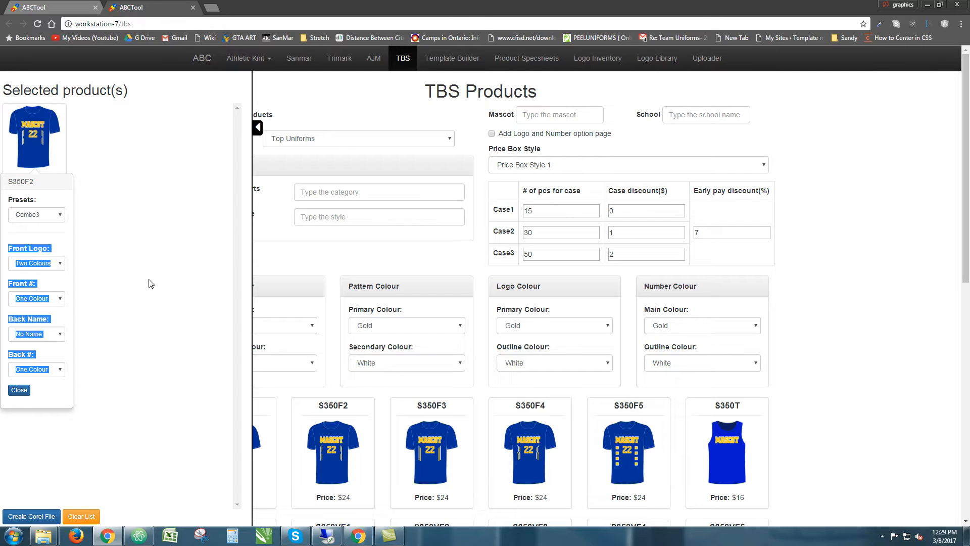
click(161, 200)
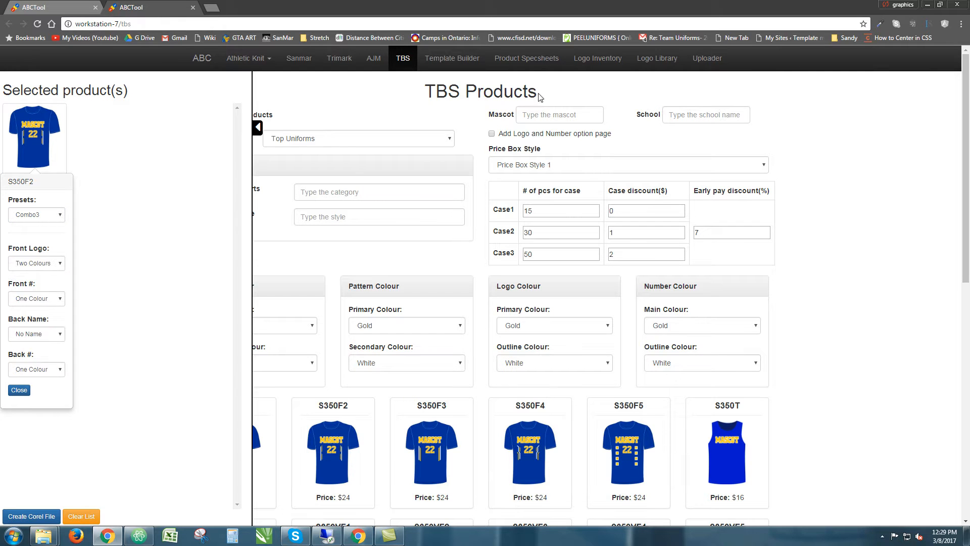
click(192, 7)
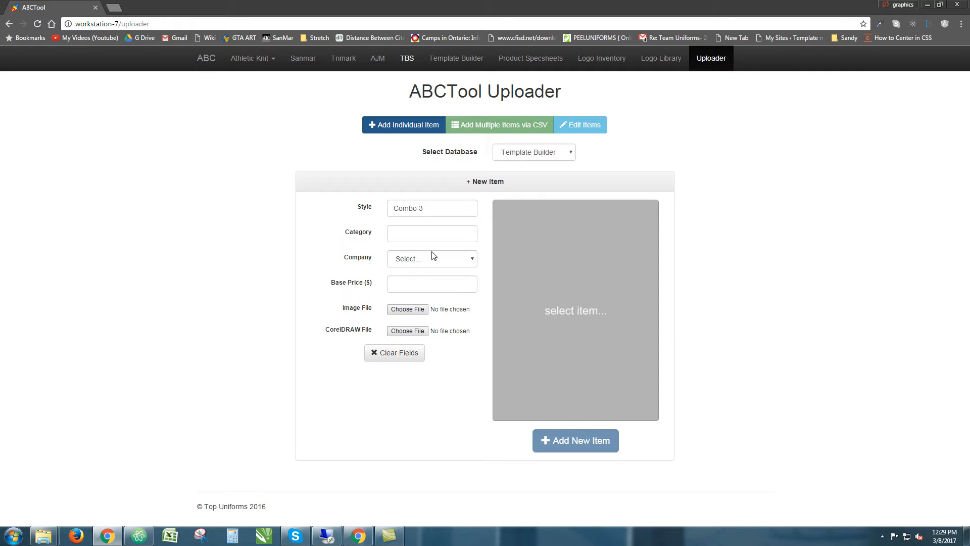
Enter Spiritwear as the new item's category
triple_click(433, 207)
click(425, 239)
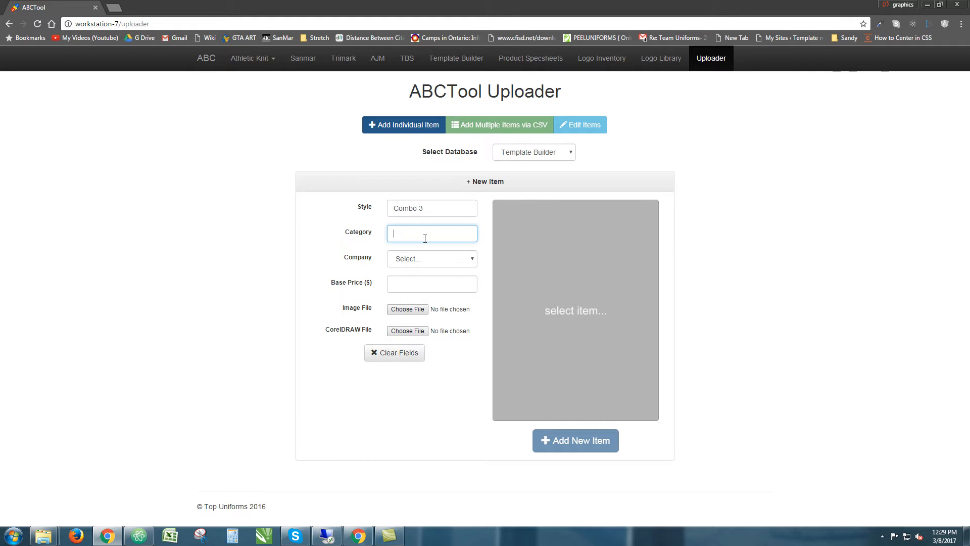
text(Spiritwear)
key(Tab)
click(441, 236)
drag(444, 231, 360, 218)
Set the new item's company to Top Uniforms and its base price to $16
click(408, 258)
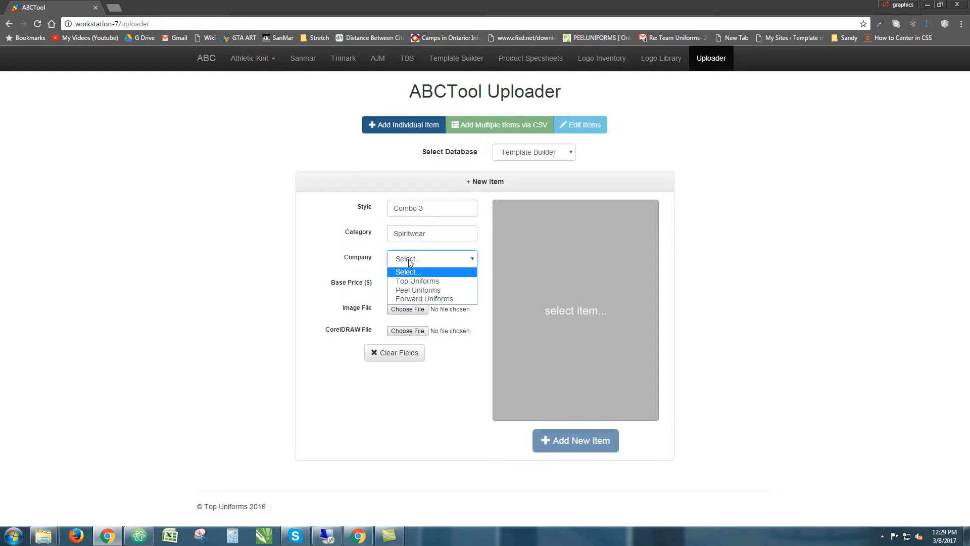
click(460, 281)
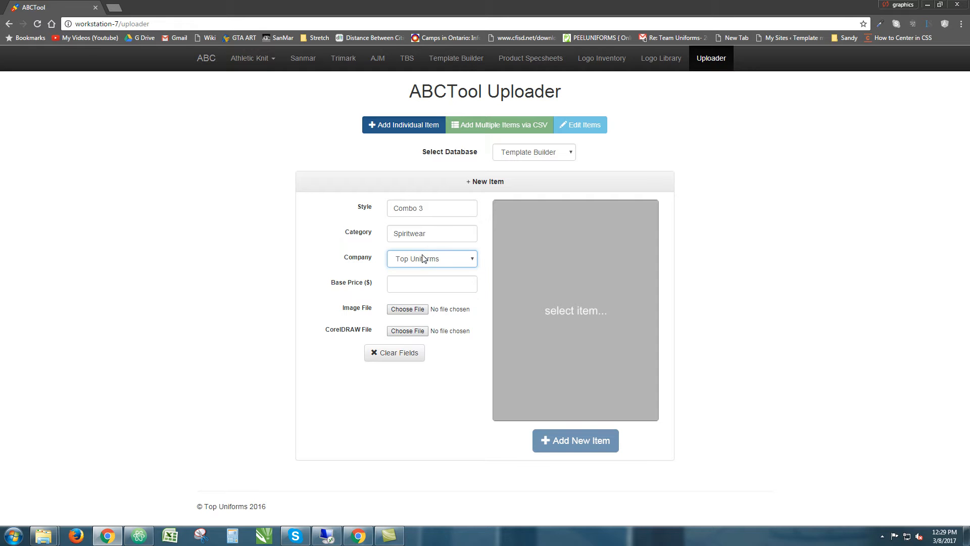
click(429, 283)
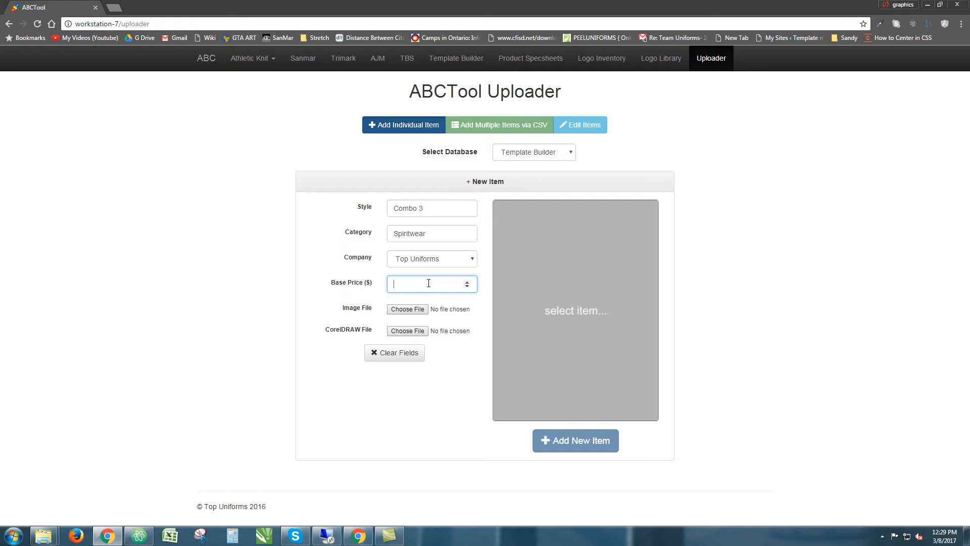
text(16)
Open the file chooser for the item's image, and shrink and move it so that the form's fields stay visible
click(415, 312)
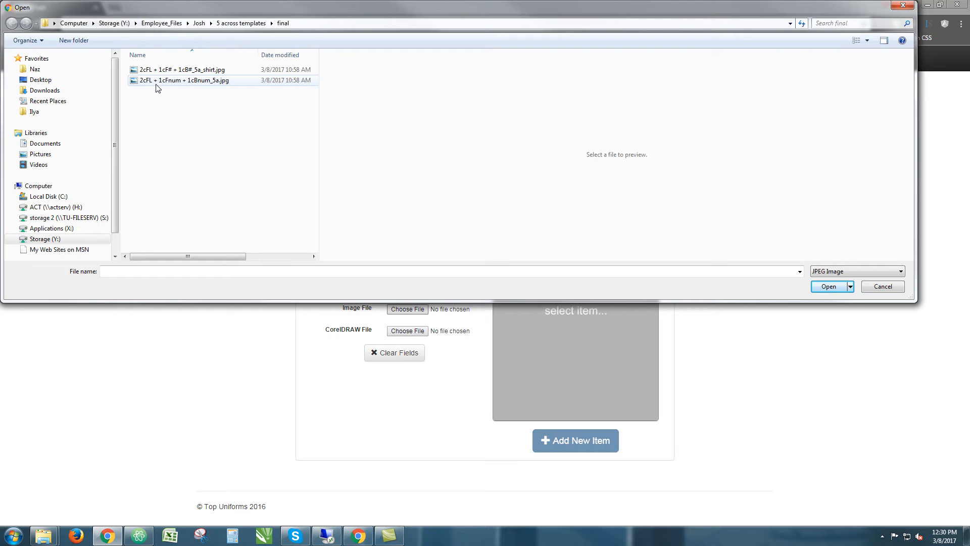
drag(266, 30, 279, 142)
drag(927, 218, 364, 199)
drag(253, 110, 784, 108)
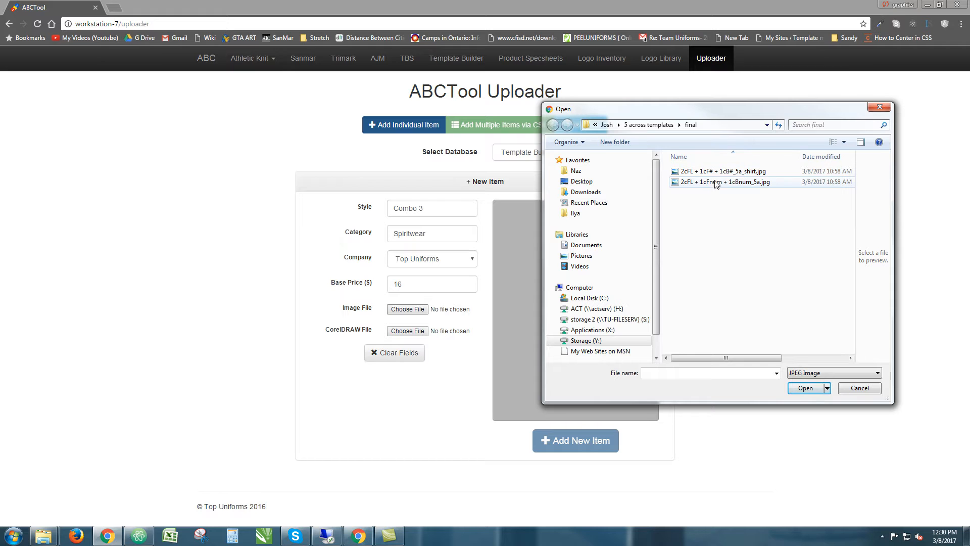
click(804, 372)
click(810, 304)
Preview the hoodie and shirt images, and choose 2cFL + 1cFnum + 1cBnum_5a.jpg as the item's image file
click(683, 185)
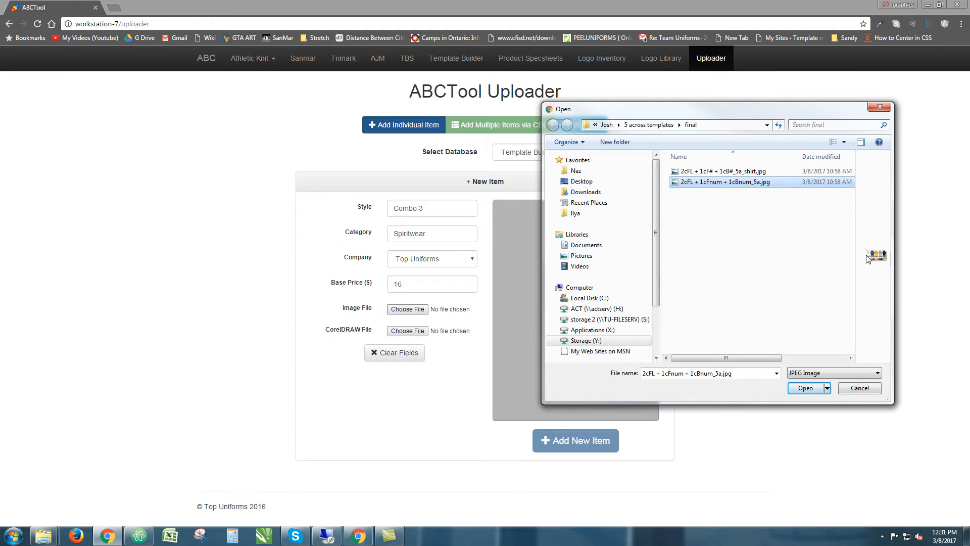
drag(855, 263, 765, 258)
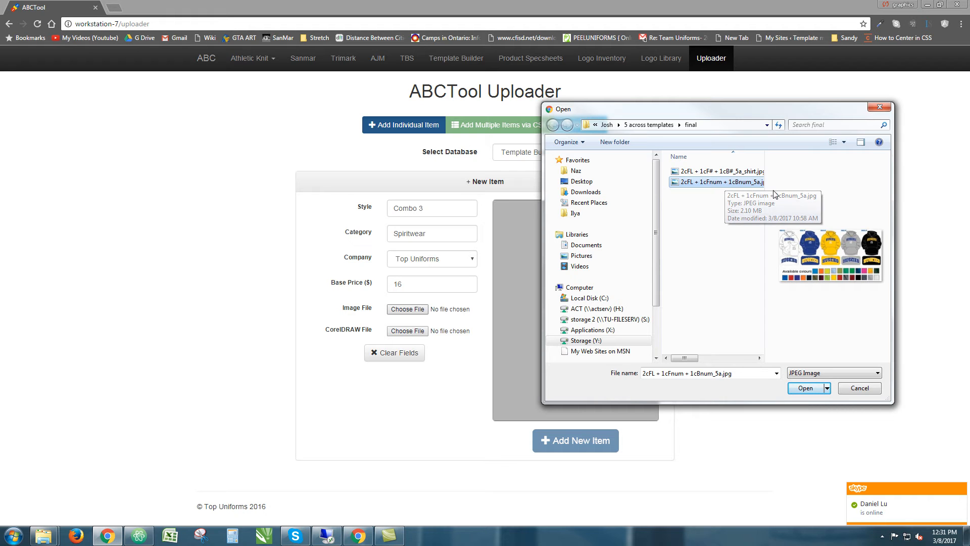
drag(764, 198, 818, 194)
click(710, 173)
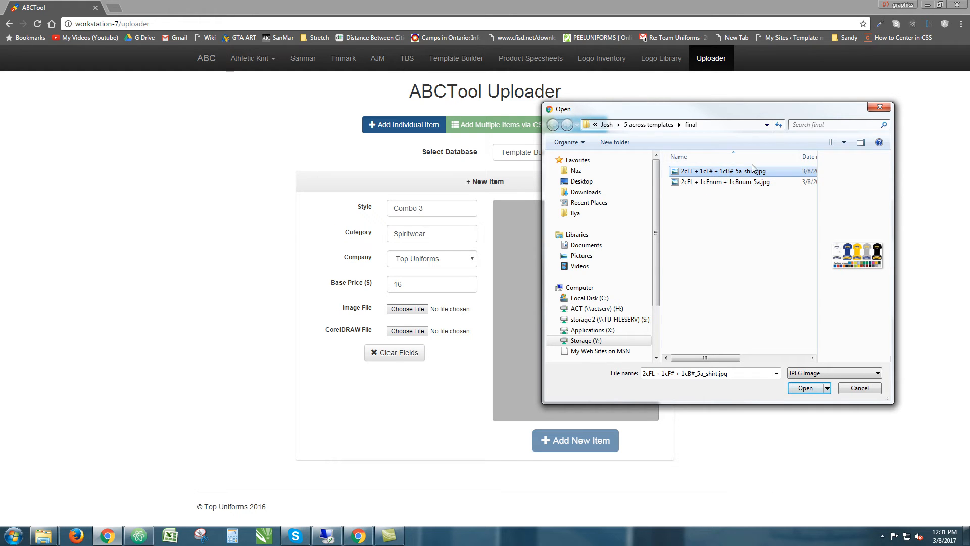
click(732, 183)
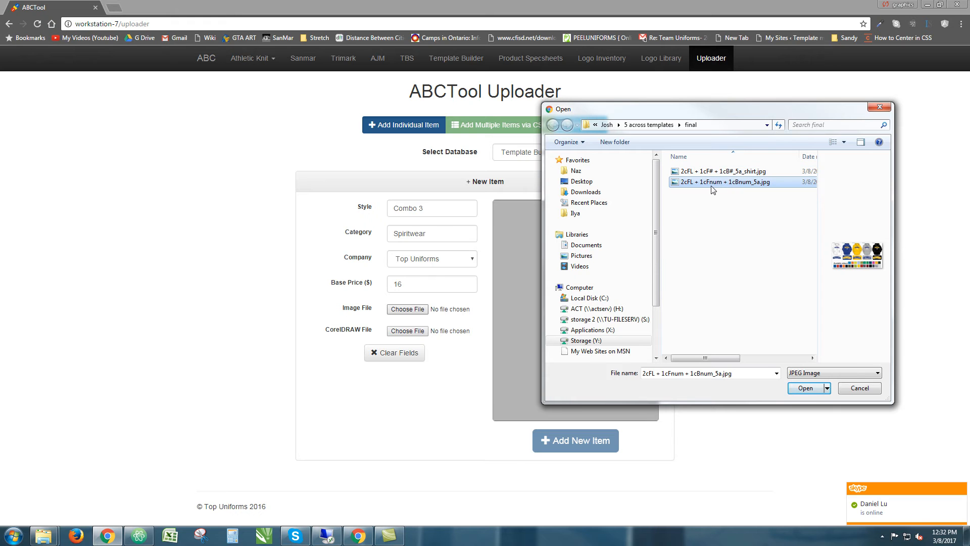
click(712, 185)
click(791, 181)
click(804, 387)
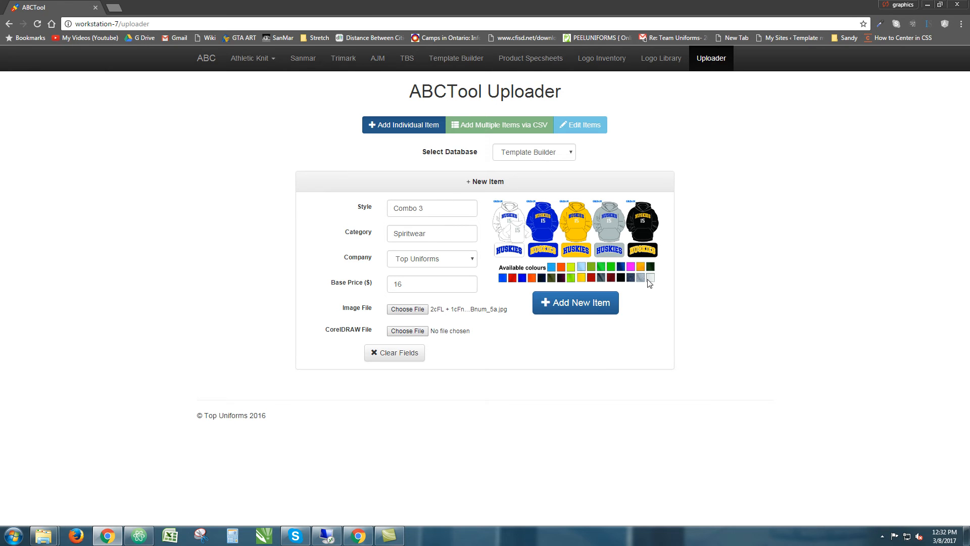
Choose the matching 2cFL + 1cFnum + 1cBnum_5a.cdr as the item's CorelDRAW file
click(406, 331)
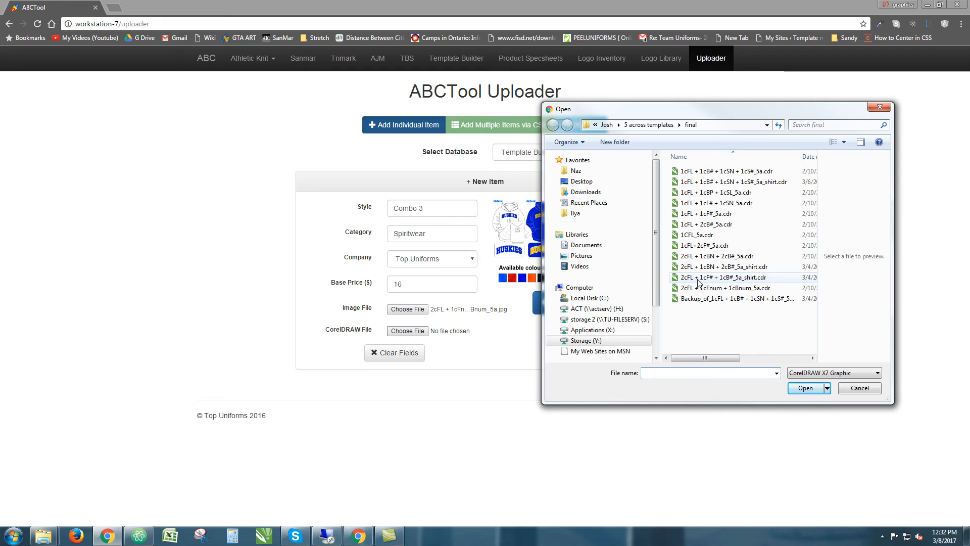
click(686, 292)
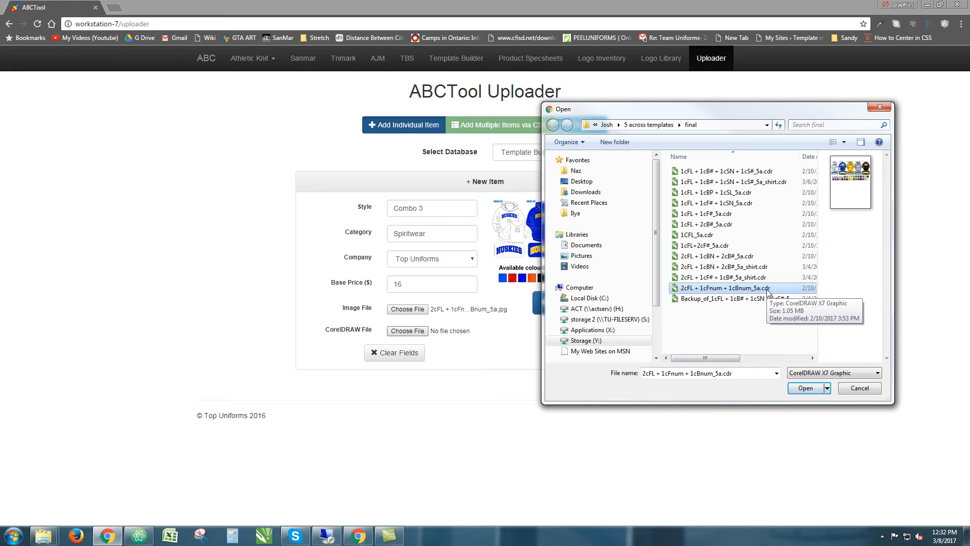
double_click(742, 288)
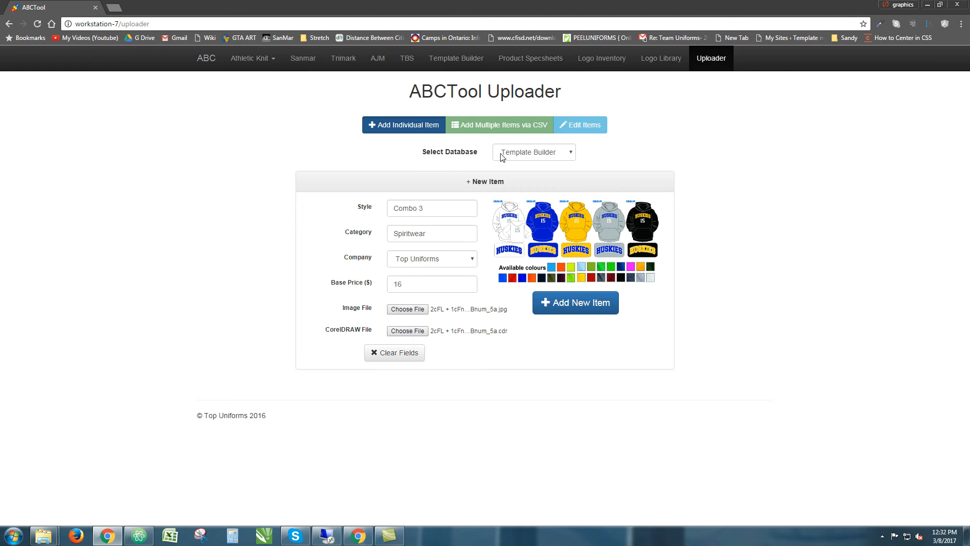
Review the new item's style, category, company, base price and chosen files before submitting
drag(399, 209, 432, 263)
double_click(431, 232)
triple_click(420, 203)
double_click(414, 233)
double_click(429, 234)
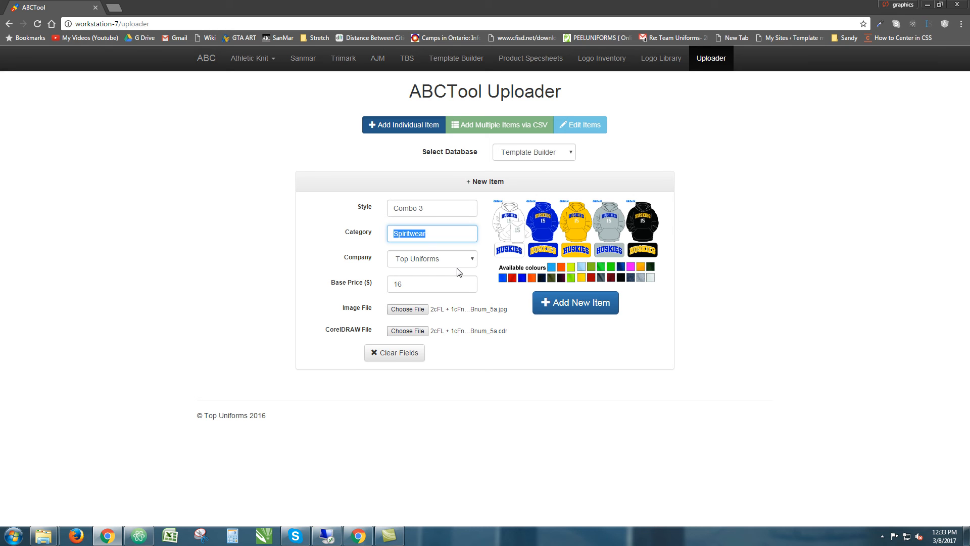
click(463, 259)
click(447, 281)
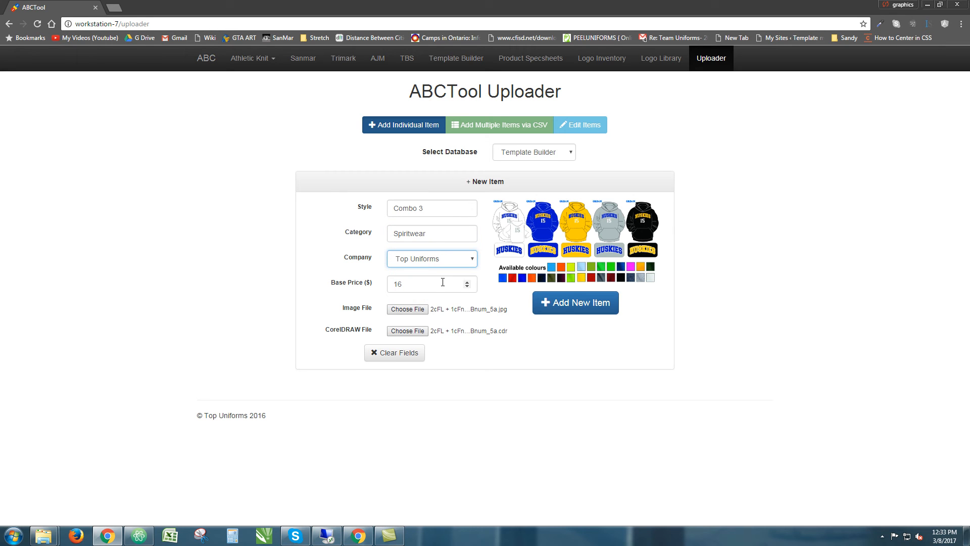
double_click(417, 289)
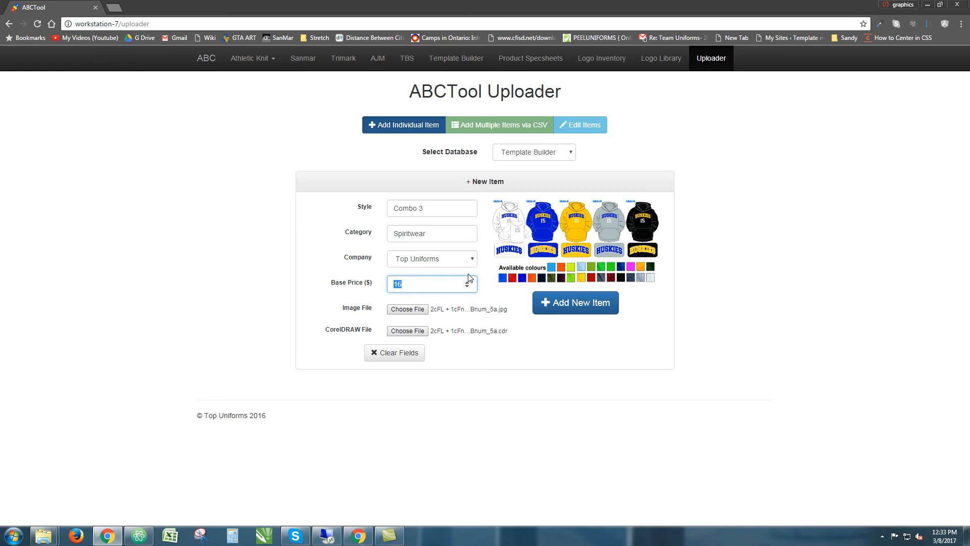
key(Tab)
drag(520, 328, 323, 226)
click(384, 283)
click(346, 227)
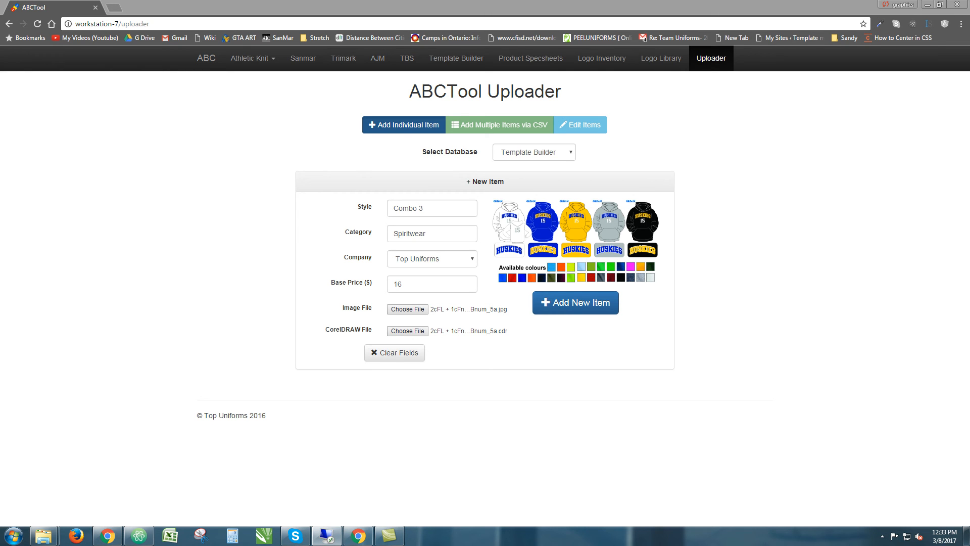
Submit the completed Combo 3 item to the Template Builder database
click(589, 303)
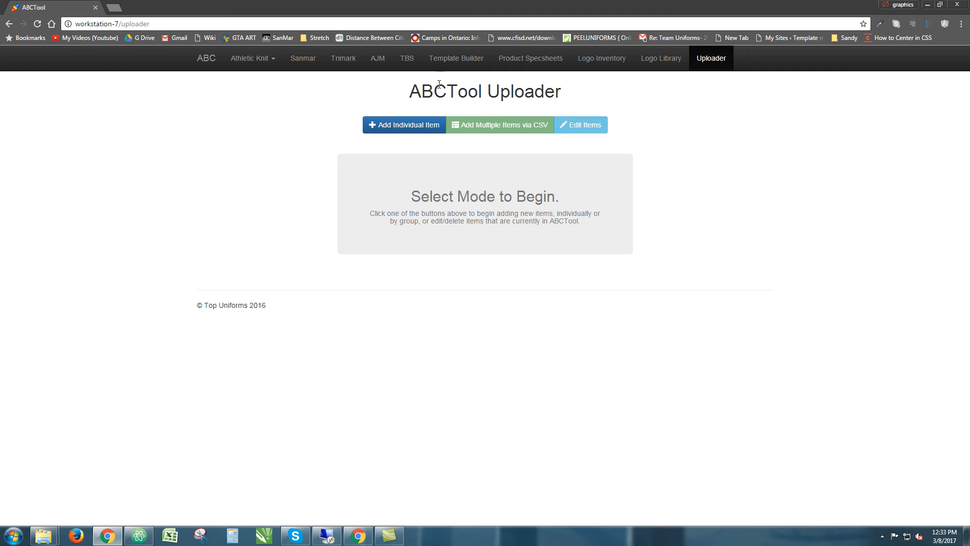
drag(410, 92, 678, 242)
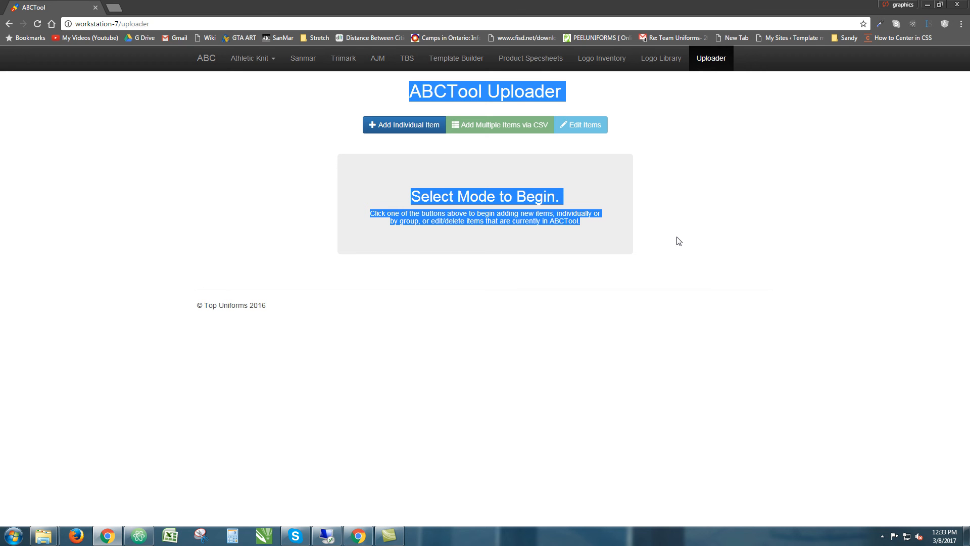
click(593, 262)
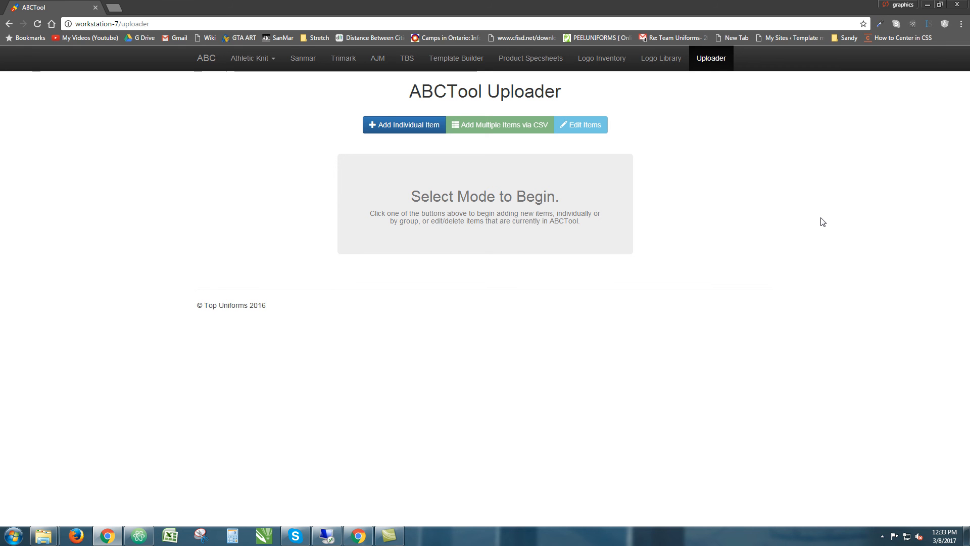
Find the Combo 3 template on the Template Builder page and try to download its raw Corel file
click(474, 61)
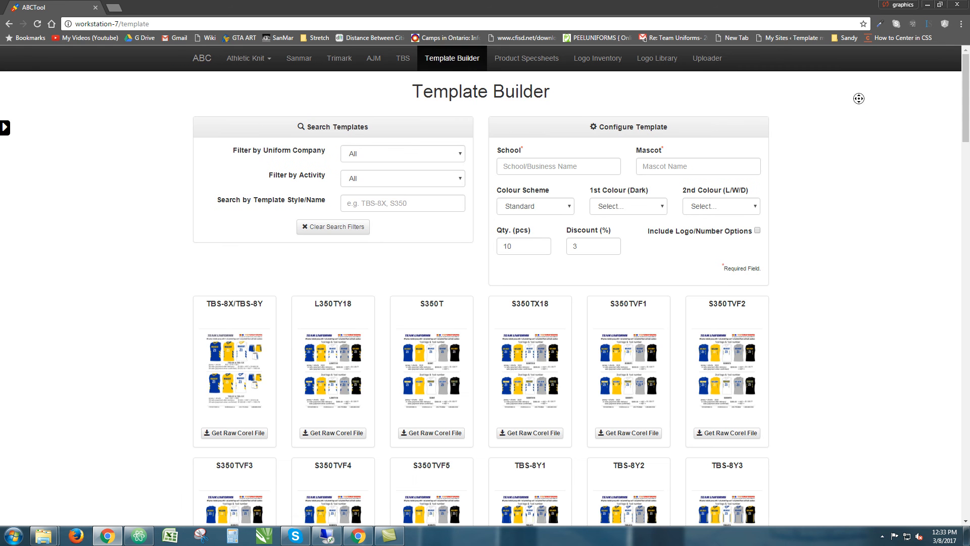
scroll(853, 130, down, 20)
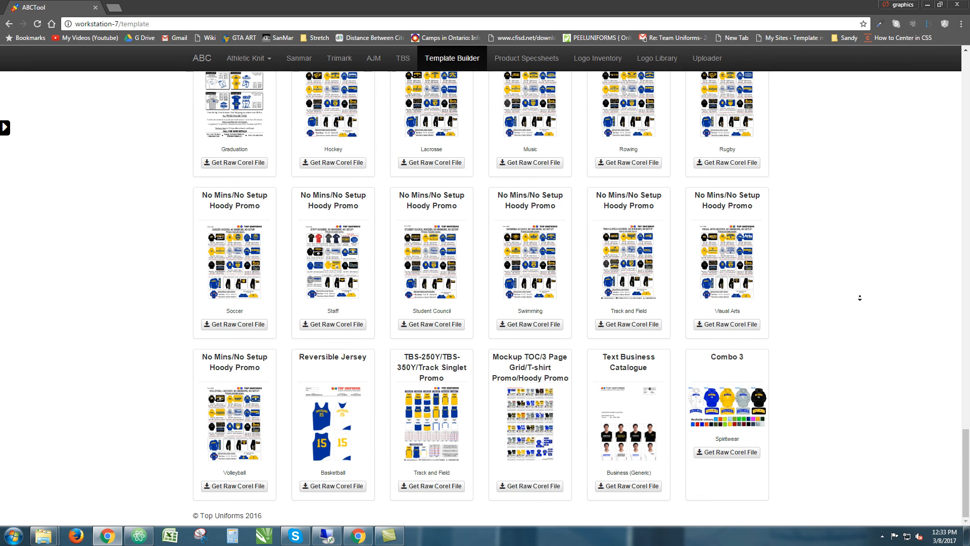
drag(710, 358, 774, 379)
click(774, 378)
drag(715, 438, 763, 440)
click(764, 440)
click(738, 452)
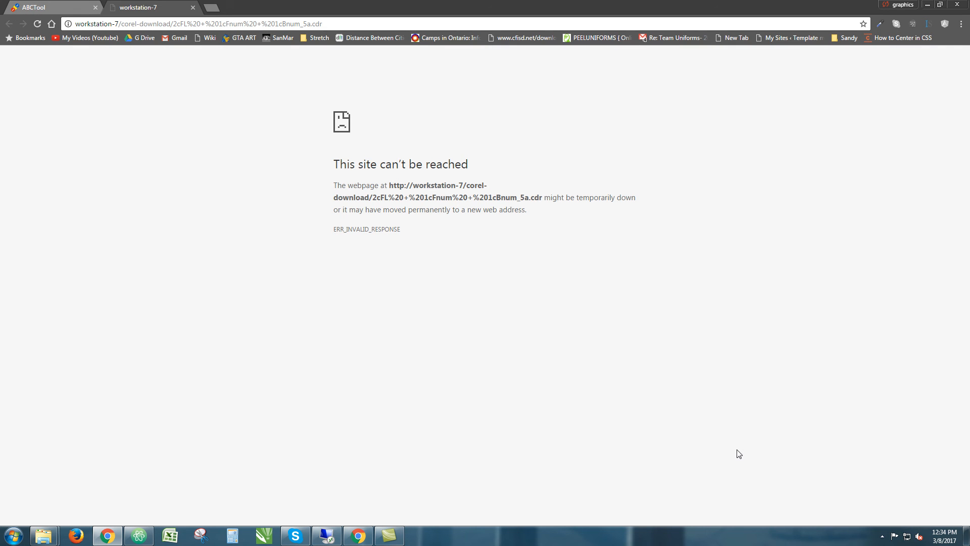
click(193, 8)
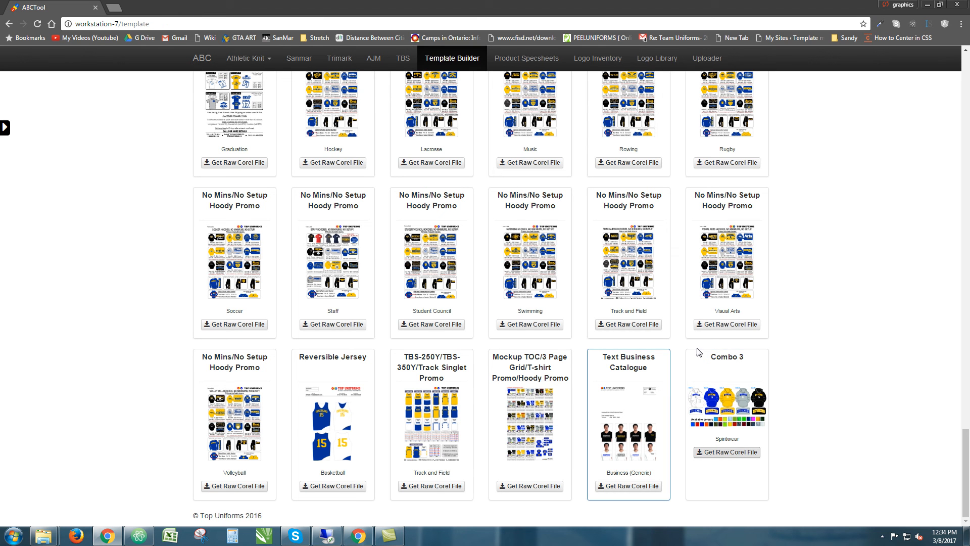
Select the Combo 3 template and check its details in the selected template view
drag(708, 362, 830, 390)
click(829, 390)
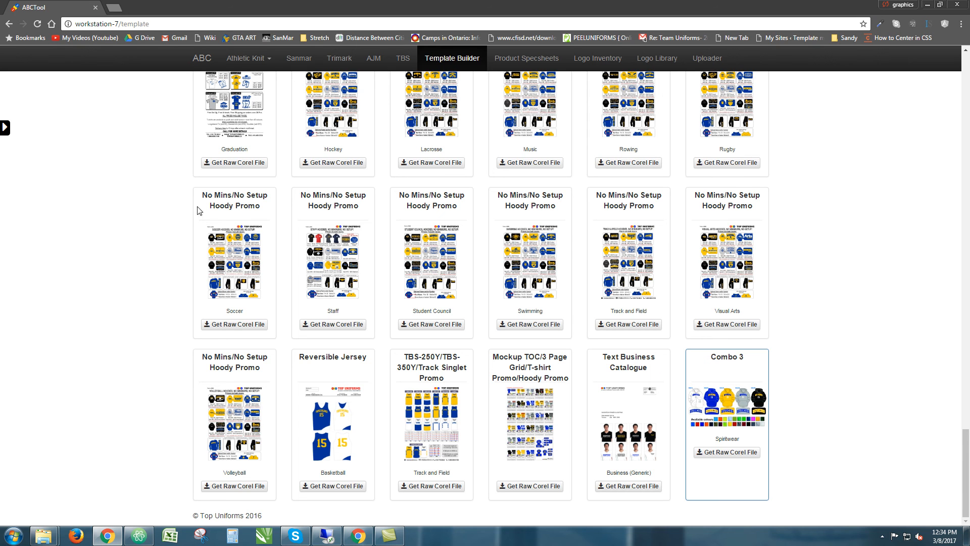
click(5, 126)
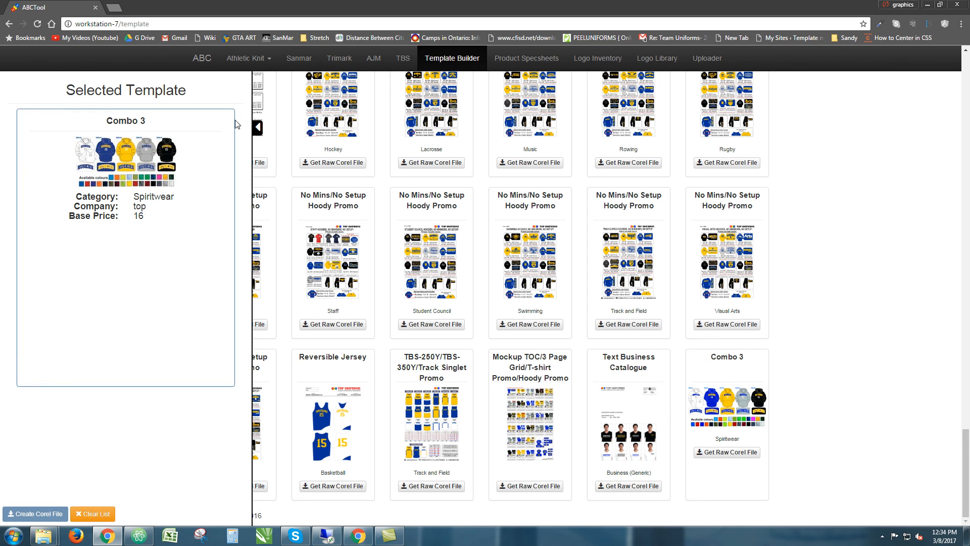
click(258, 128)
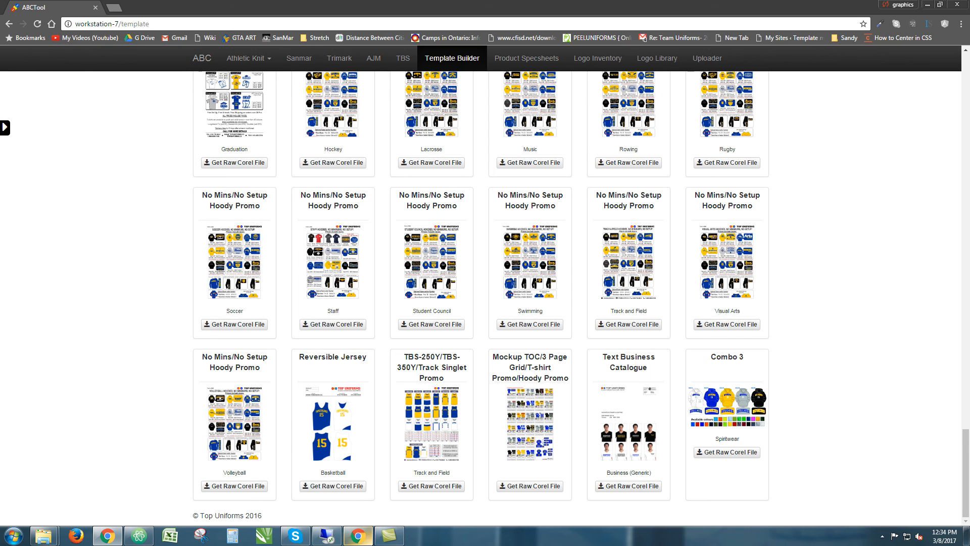